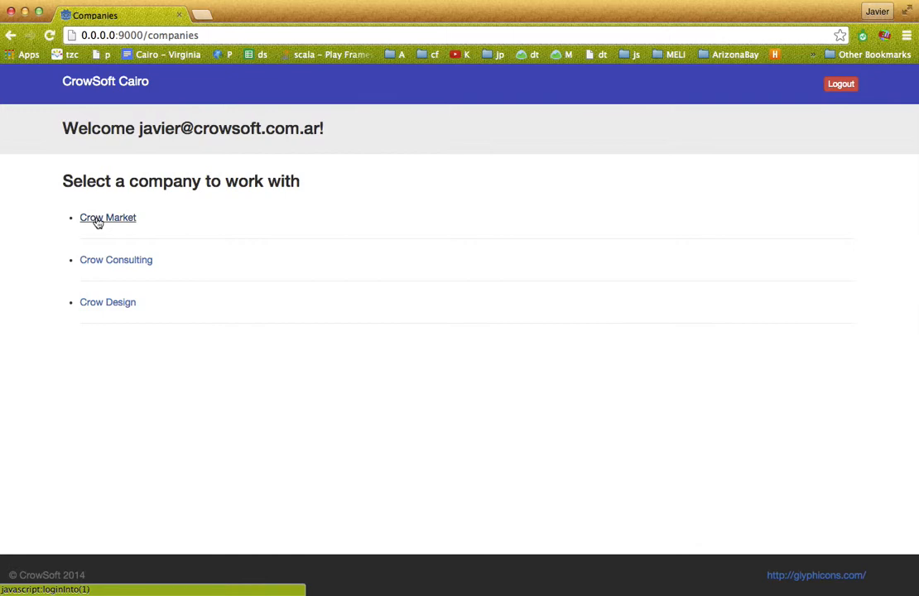
Step: Enter the Crow Market company and open its Products configuration page
{"action": "left_click", "coordinate": [98, 221]}
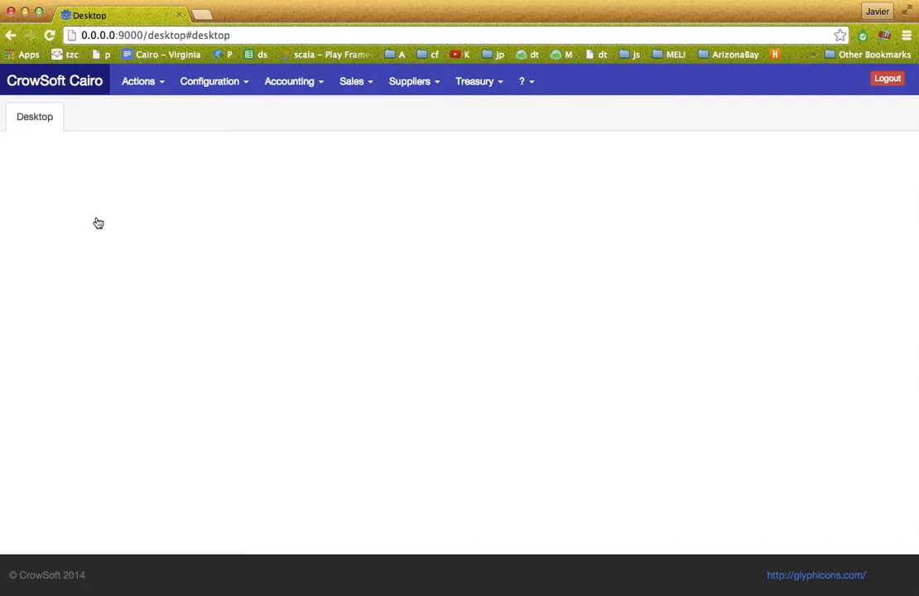
{"action": "left_click", "coordinate": [246, 84]}
{"action": "mouse_move", "coordinate": [258, 291]}
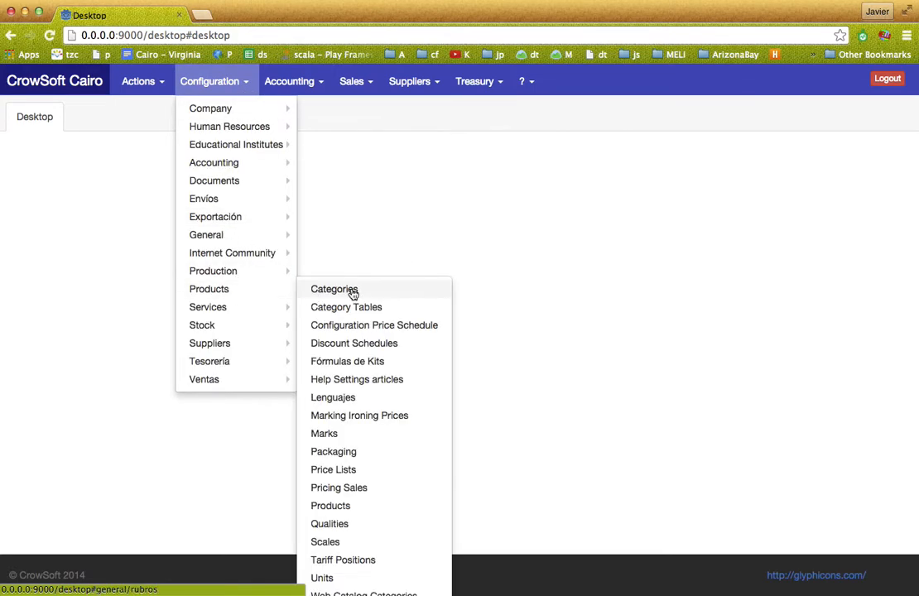
{"action": "left_click", "coordinate": [330, 505]}
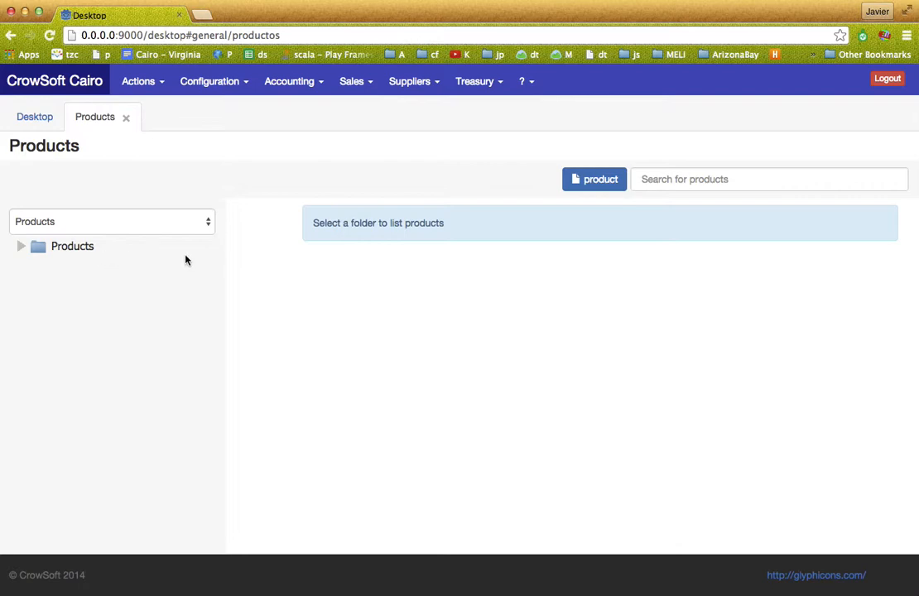
Step: Expand the Products tree and Crow Consulting folder, and review the products listed in Servicios-Consultoria
{"action": "left_click", "coordinate": [75, 248]}
{"action": "left_click", "coordinate": [23, 247]}
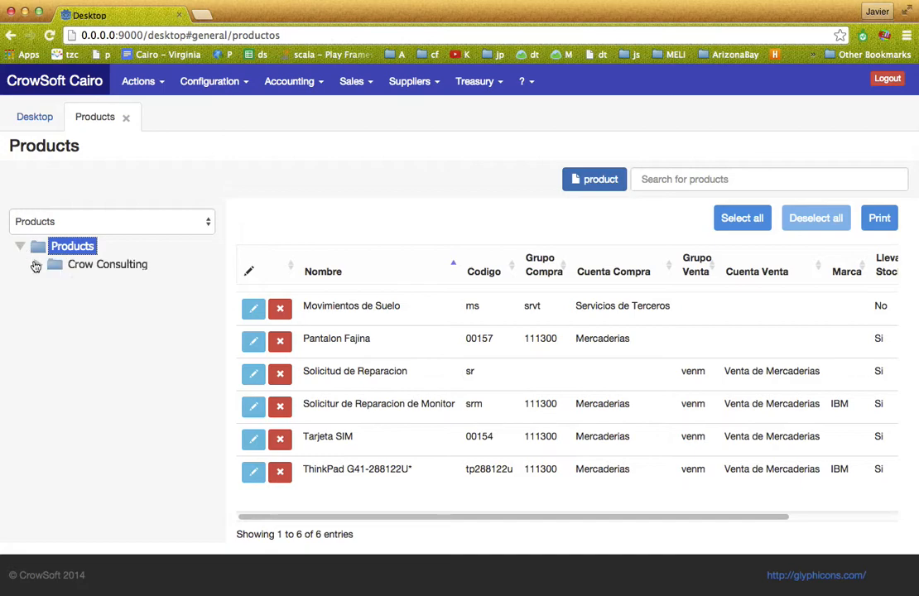
{"action": "left_click", "coordinate": [95, 267]}
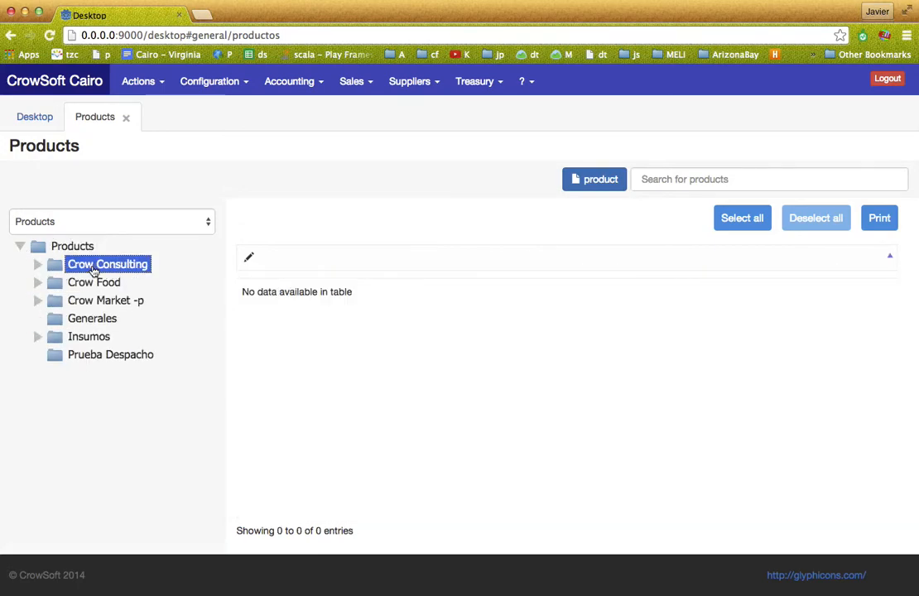
{"action": "left_click", "coordinate": [38, 266]}
{"action": "left_click", "coordinate": [116, 283]}
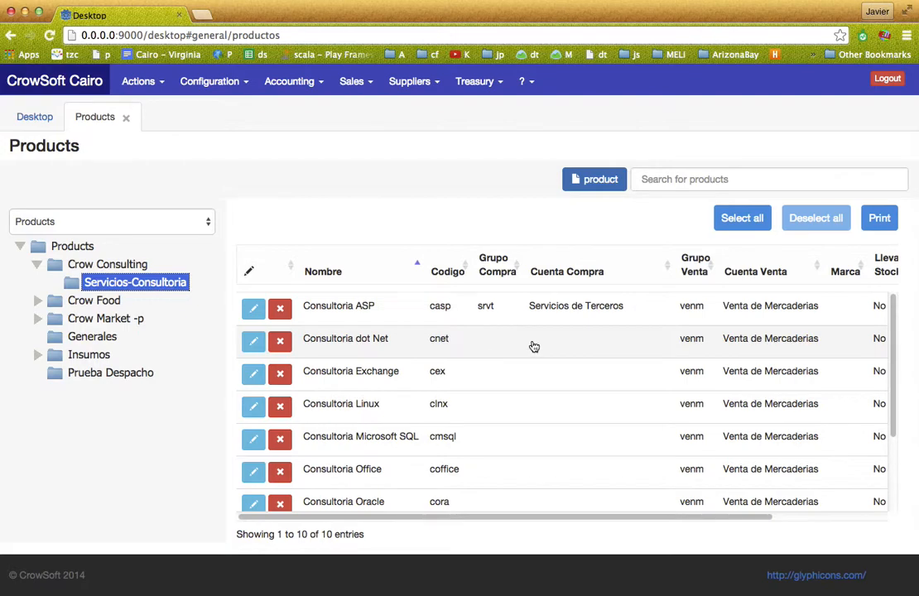
{"action": "scroll", "coordinate": [577, 388], "scroll_direction": "down", "scroll_amount": 3}
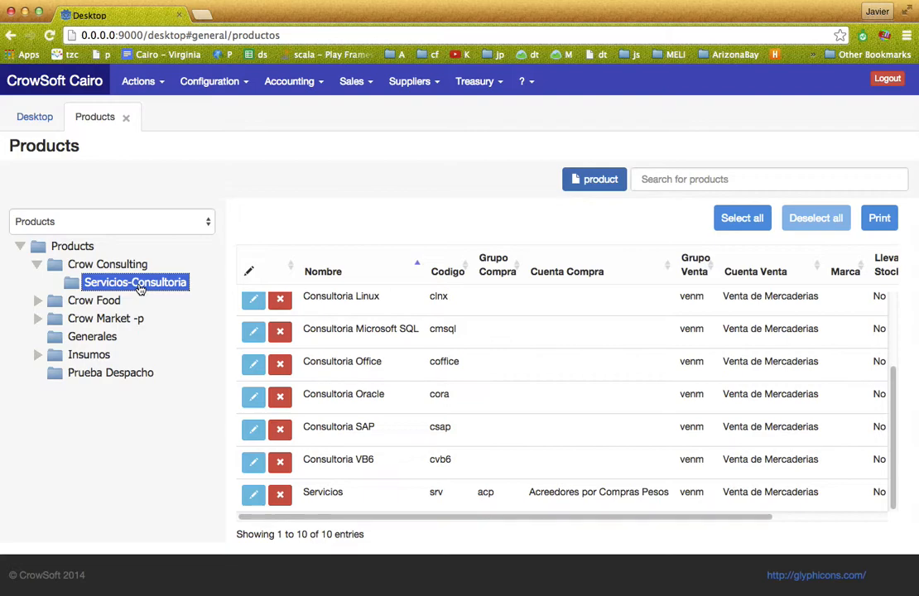
Step: Switch the product tree to Flat and expand its root folder
{"action": "left_click", "coordinate": [139, 225]}
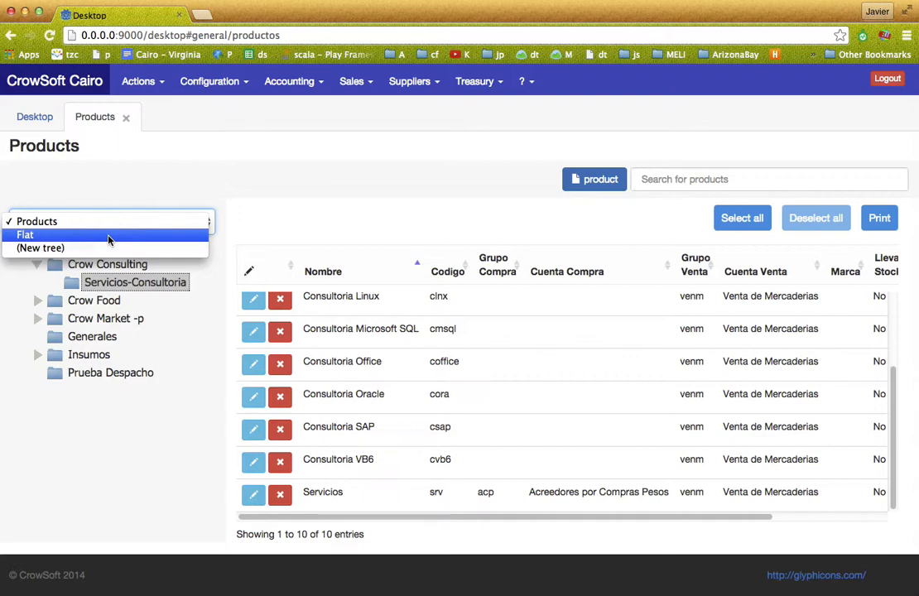
{"action": "left_click", "coordinate": [108, 240]}
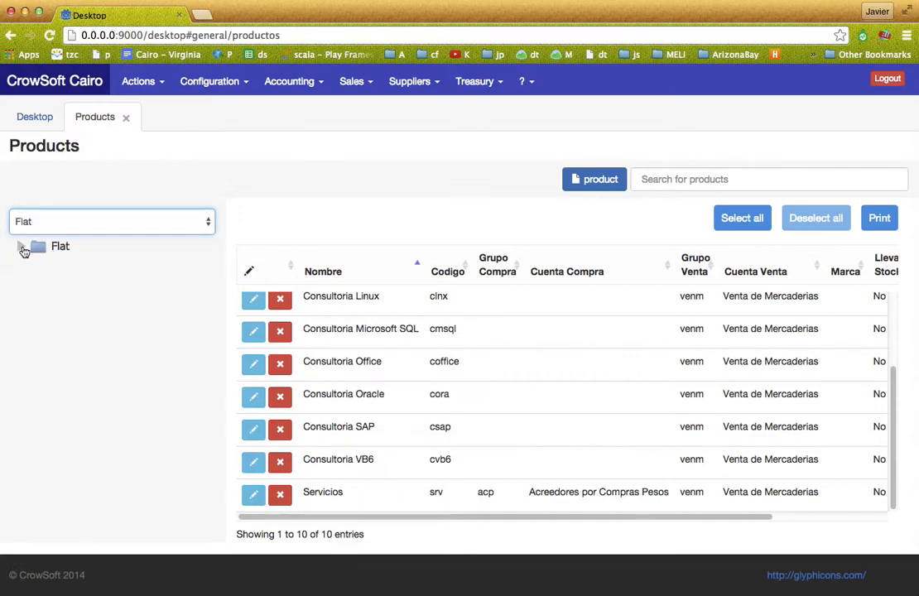
{"action": "left_click", "coordinate": [21, 247]}
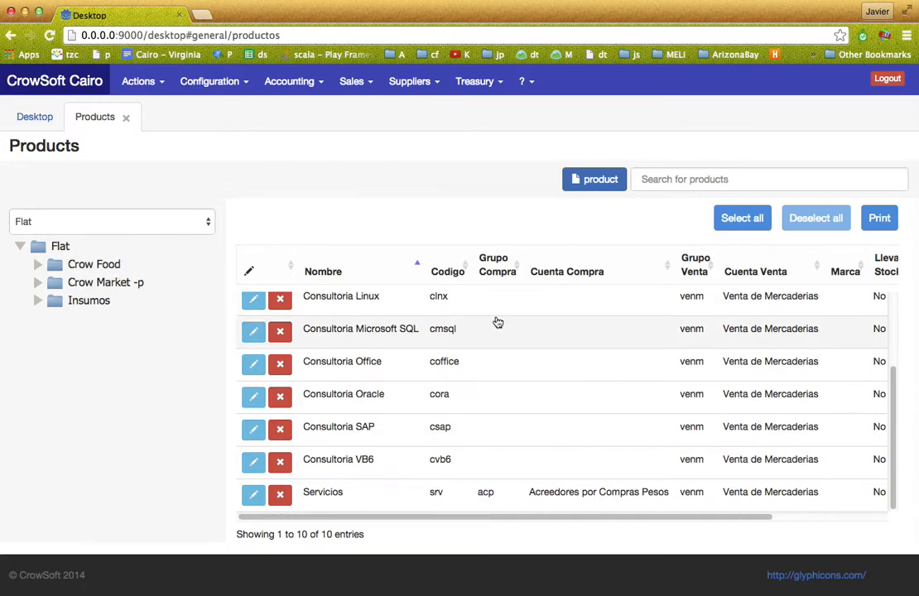
{"action": "scroll", "coordinate": [494, 322], "scroll_direction": "up", "scroll_amount": 3}
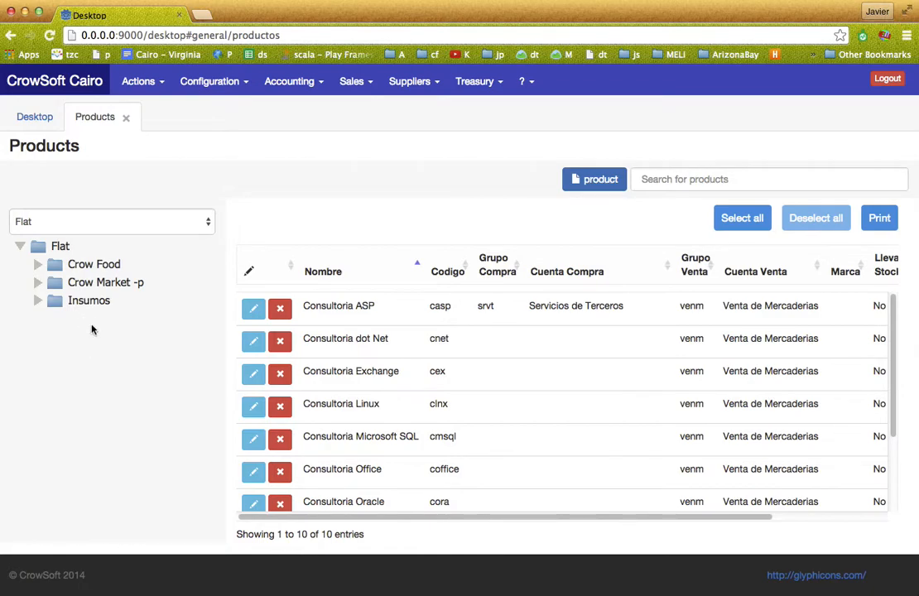
Step: Create a product tree named "My new Tree" and list the products in its root
{"action": "right_click", "coordinate": [59, 247]}
{"action": "left_click", "coordinate": [101, 257]}
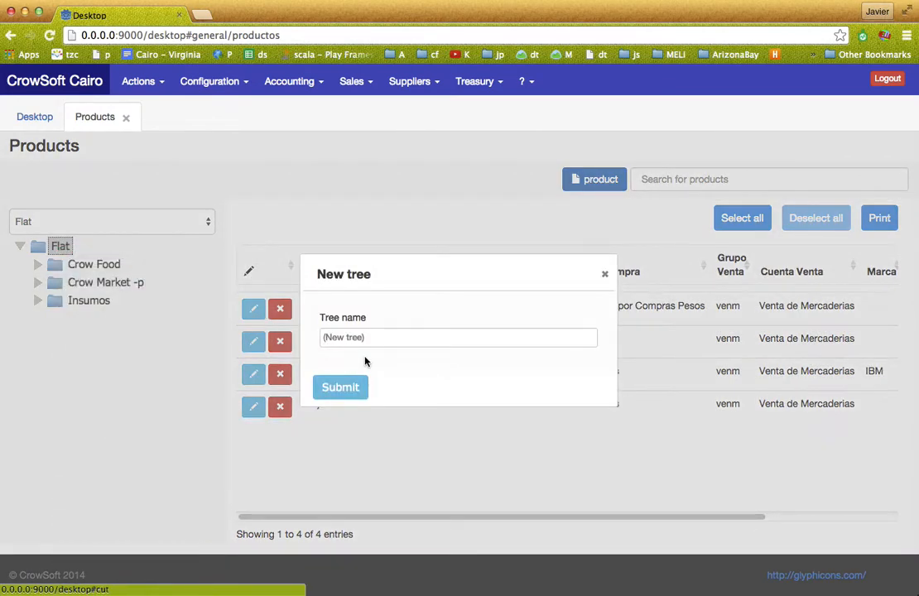
{"action": "left_click", "coordinate": [380, 340]}
{"action": "left_click_drag", "start_coordinate": [380, 340], "coordinate": [274, 340]}
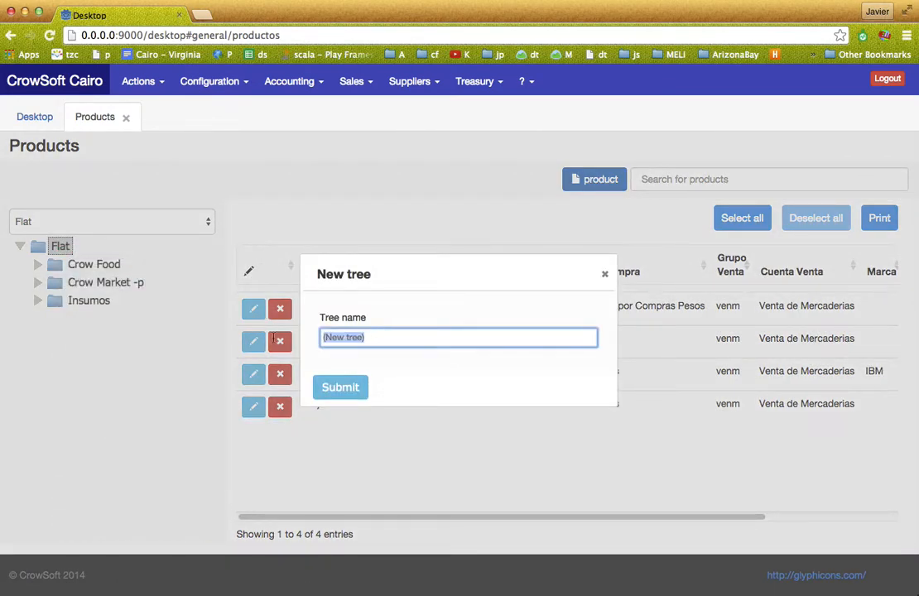
{"action": "type", "text": "My n"}
{"action": "left_click", "coordinate": [356, 387]}
{"action": "left_click", "coordinate": [75, 247]}
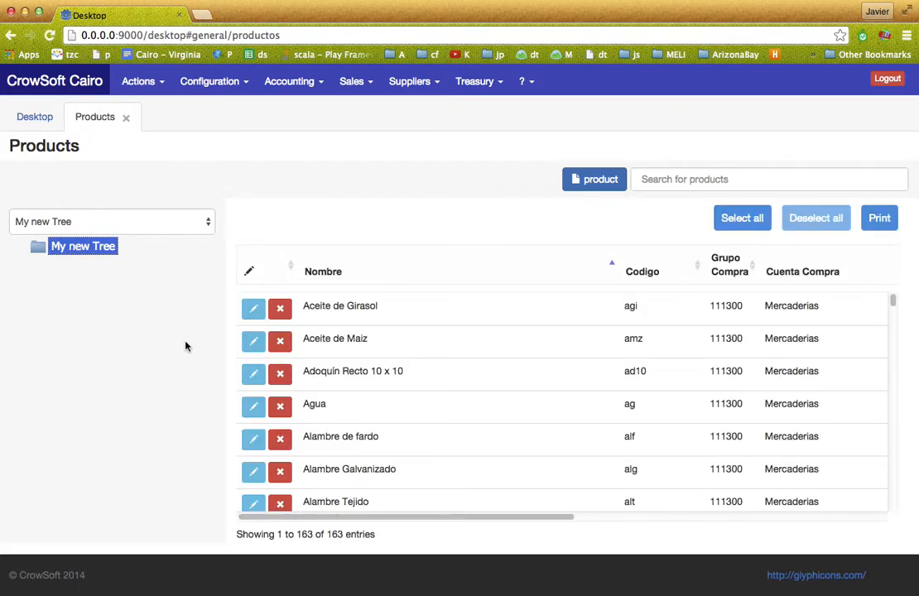
{"action": "left_click_drag", "start_coordinate": [894, 299], "coordinate": [853, 304]}
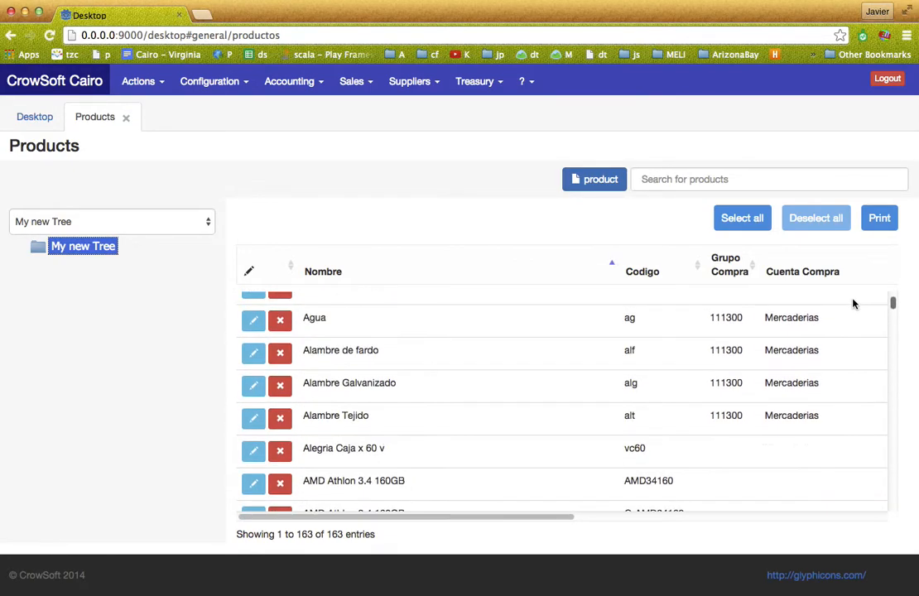
Step: Add a folder named "My new branch" under My new Tree and open it
{"action": "right_click", "coordinate": [75, 249]}
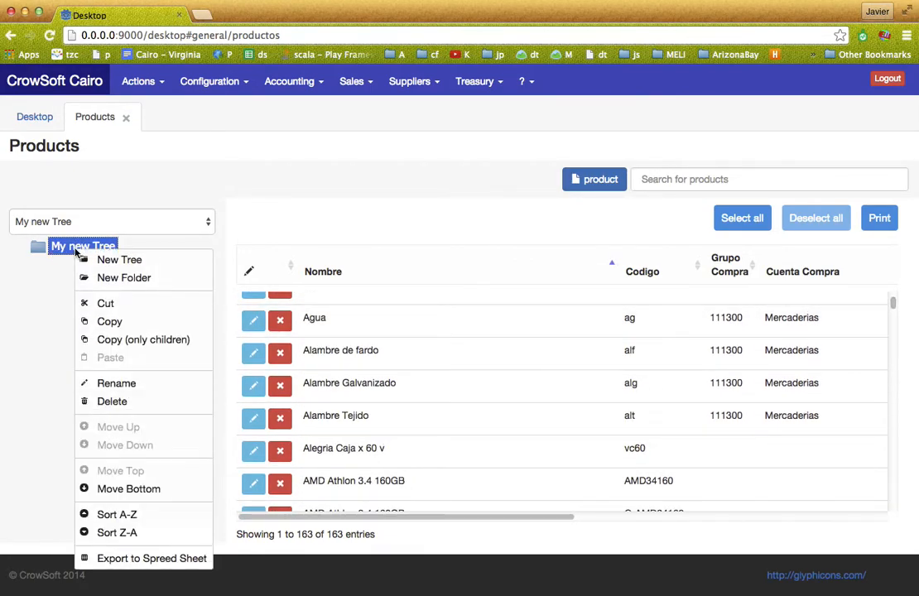
{"action": "left_click", "coordinate": [129, 279]}
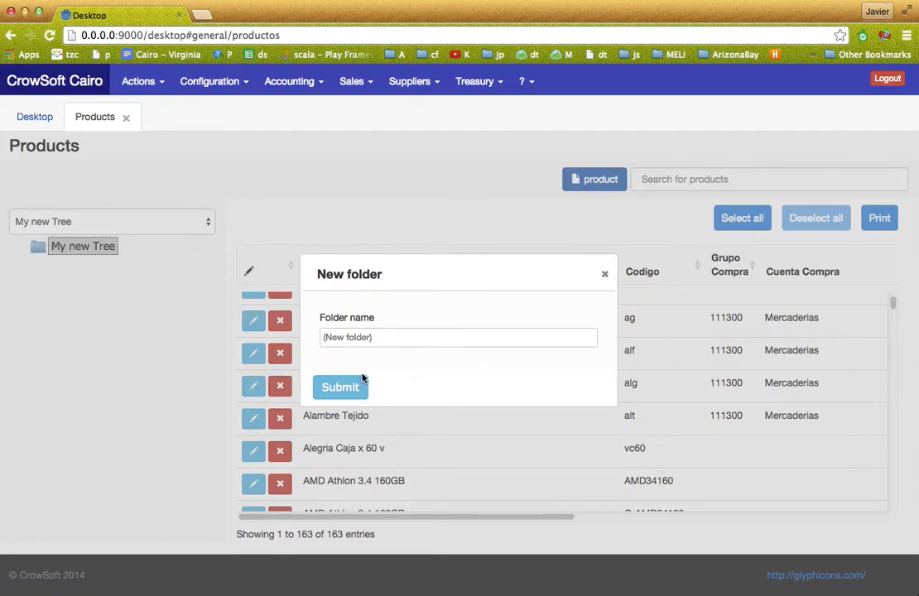
{"action": "left_click_drag", "start_coordinate": [372, 336], "coordinate": [287, 336]}
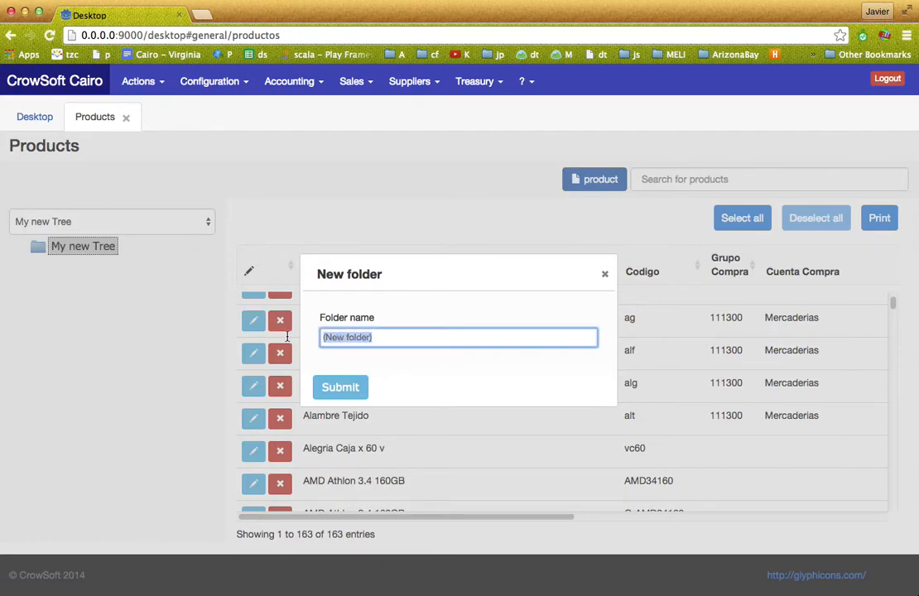
{"action": "type", "text": "My new branc"}
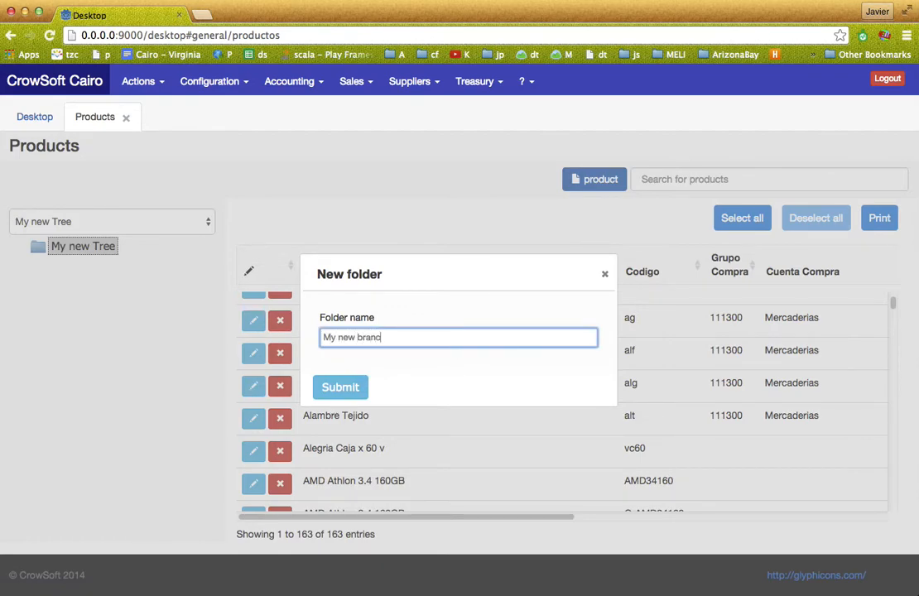
{"action": "type", "text": "h"}
{"action": "left_click", "coordinate": [327, 383]}
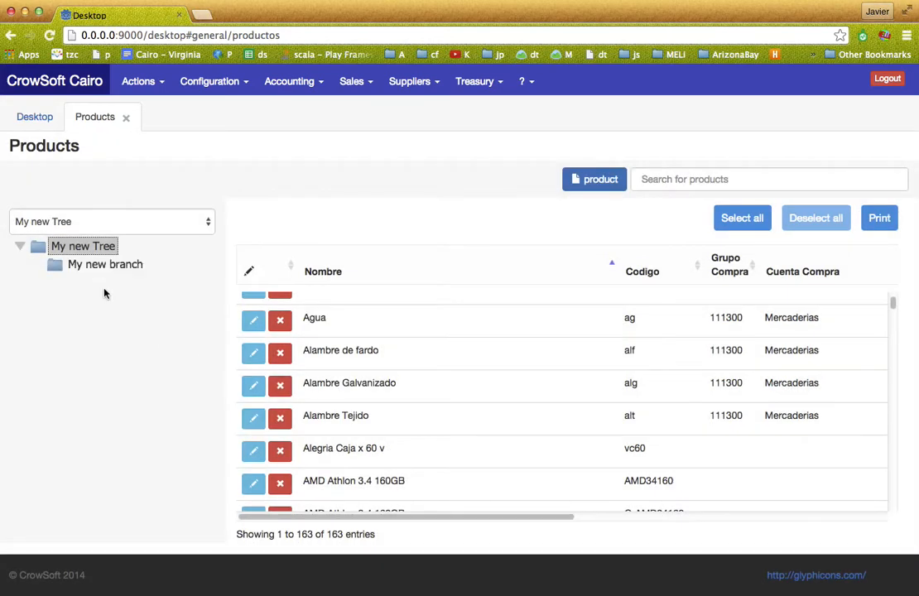
{"action": "left_click", "coordinate": [97, 265]}
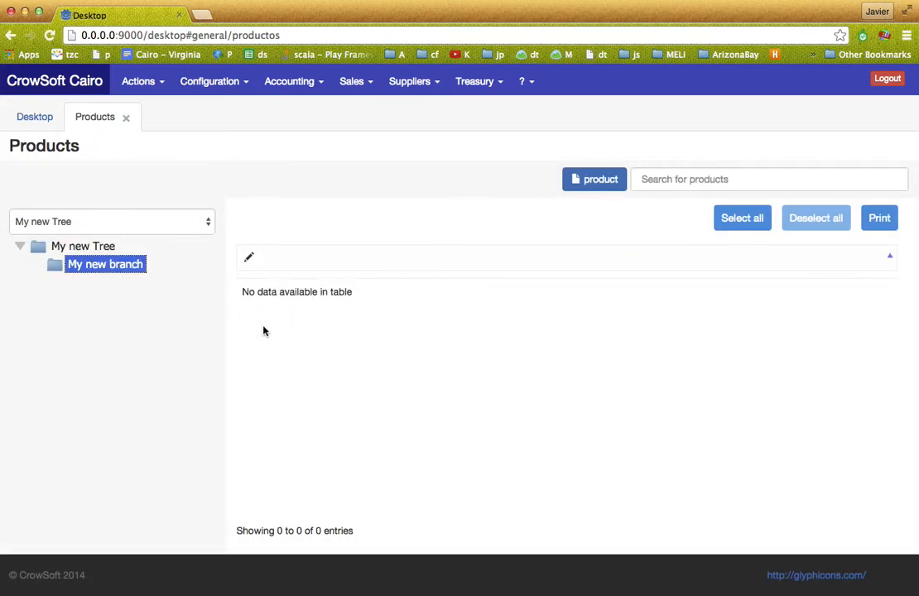
Step: Cut the products from Disco Rigido MX604N through Etiqueta aux in the My new Tree root
{"action": "left_click", "coordinate": [75, 246]}
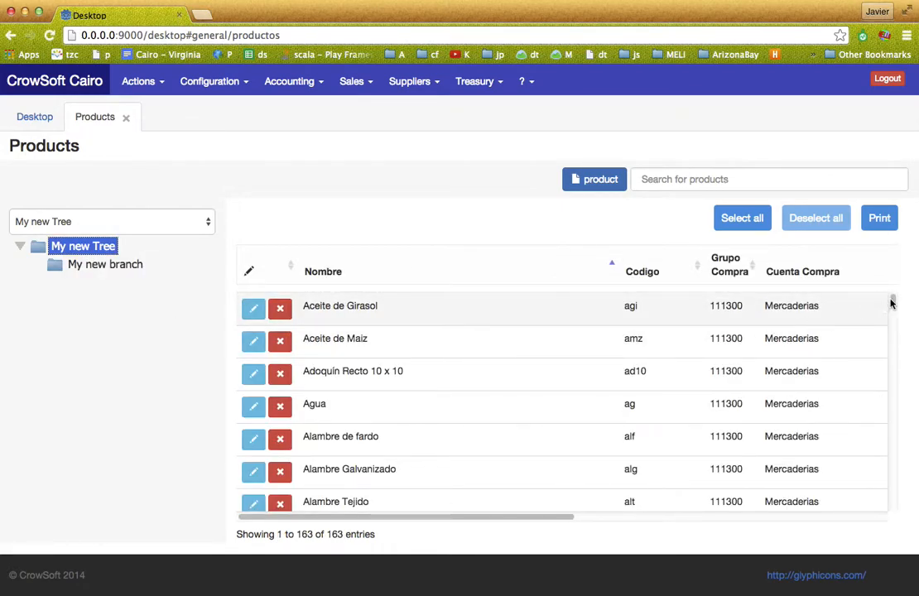
{"action": "scroll", "coordinate": [893, 352], "scroll_direction": "down", "scroll_amount": 15}
{"action": "left_click", "coordinate": [352, 312]}
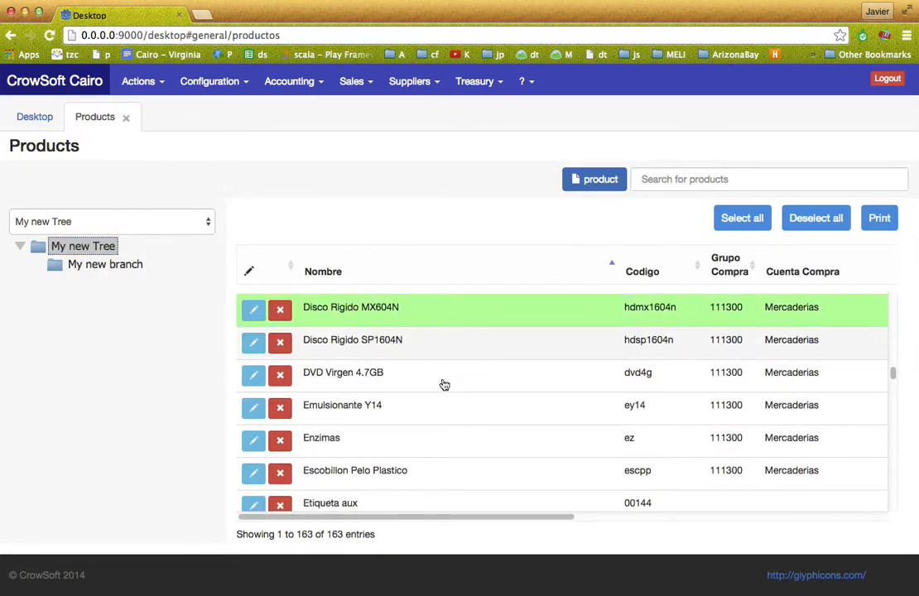
{"action": "left_click", "coordinate": [461, 500], "text": "shift"}
{"action": "right_click", "coordinate": [471, 376]}
{"action": "left_click", "coordinate": [520, 385]}
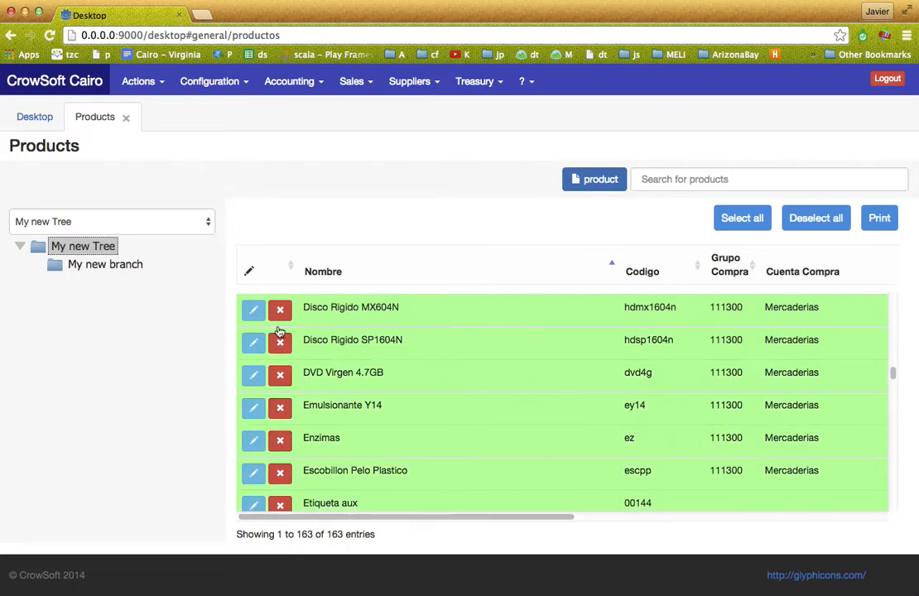
Step: Paste the cut product items into the My new branch folder
{"action": "left_click", "coordinate": [137, 273]}
{"action": "right_click", "coordinate": [334, 318]}
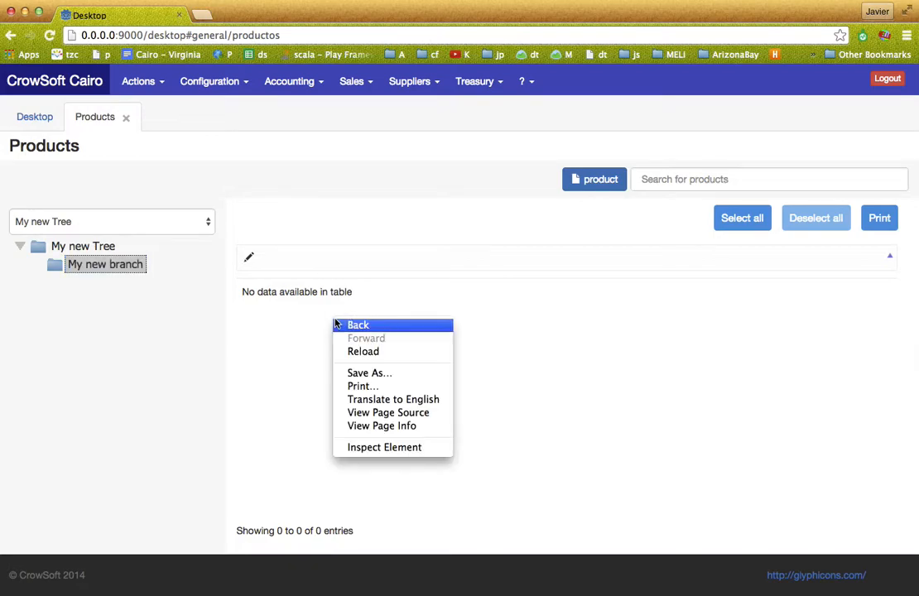
{"action": "right_click", "coordinate": [95, 266]}
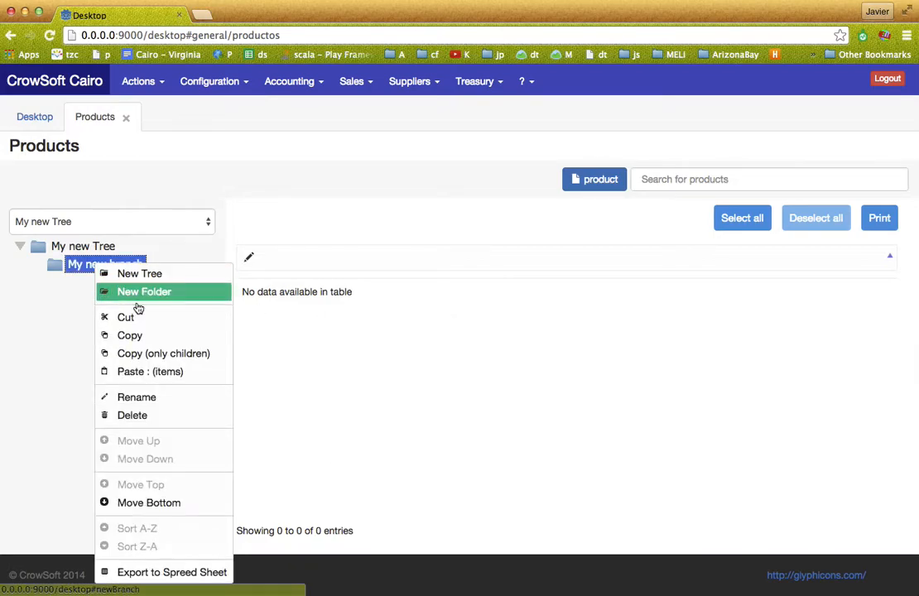
{"action": "left_click", "coordinate": [141, 372]}
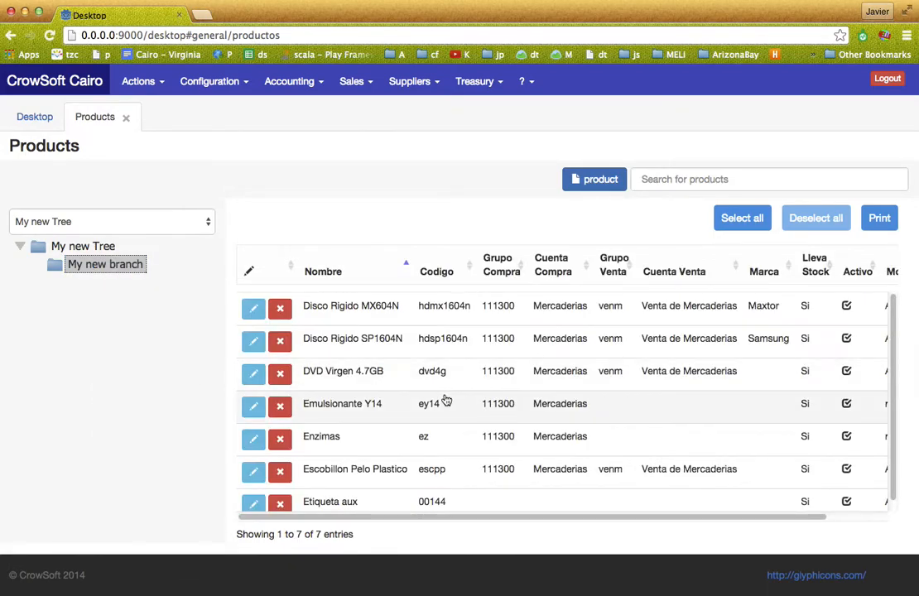
Step: Create a second folder named "Big Branch" under My new Tree
{"action": "left_click", "coordinate": [93, 247]}
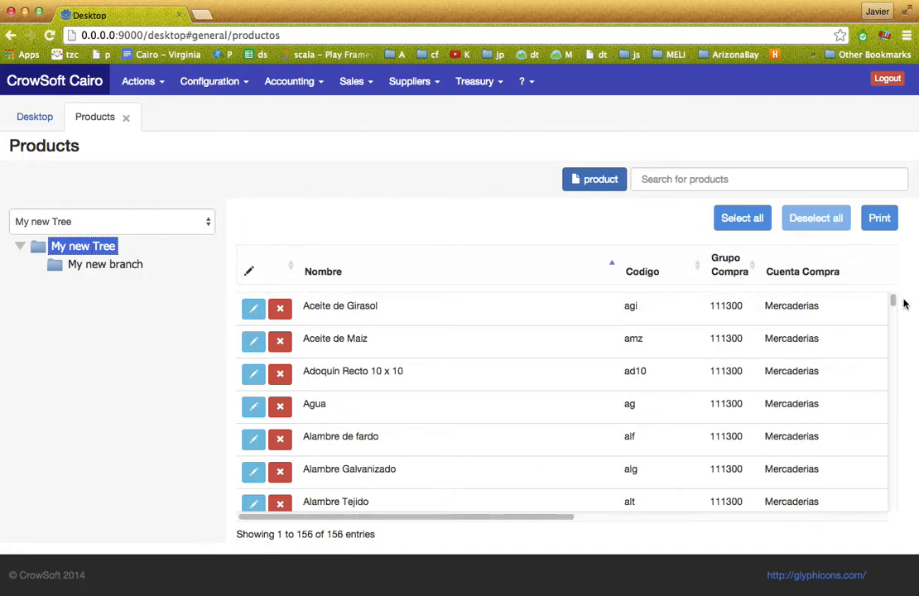
{"action": "mouse_move", "coordinate": [893, 302]}
{"action": "left_mouse_down"}
{"action": "mouse_move", "coordinate": [893, 318]}
{"action": "mouse_move", "coordinate": [896, 300]}
{"action": "left_mouse_up"}
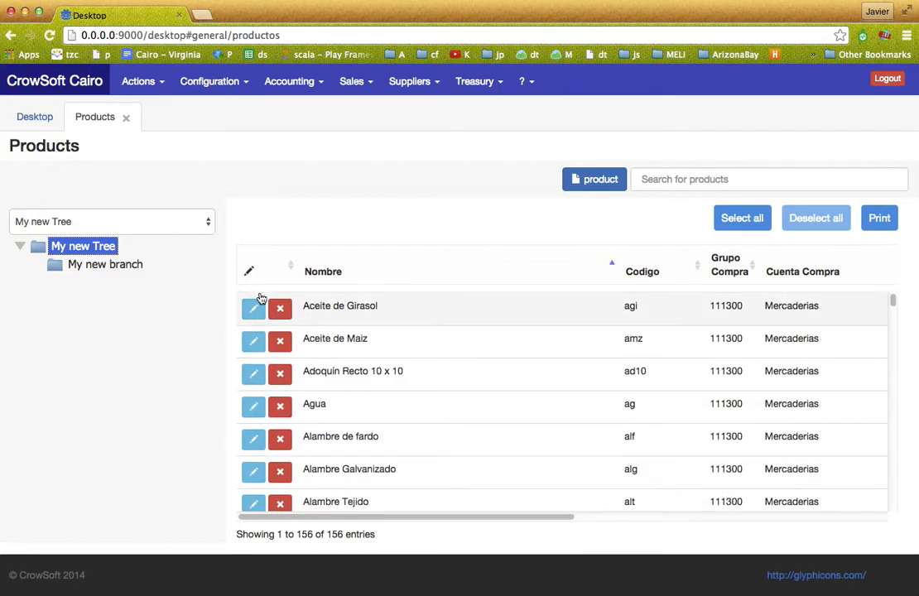
{"action": "right_click", "coordinate": [83, 251]}
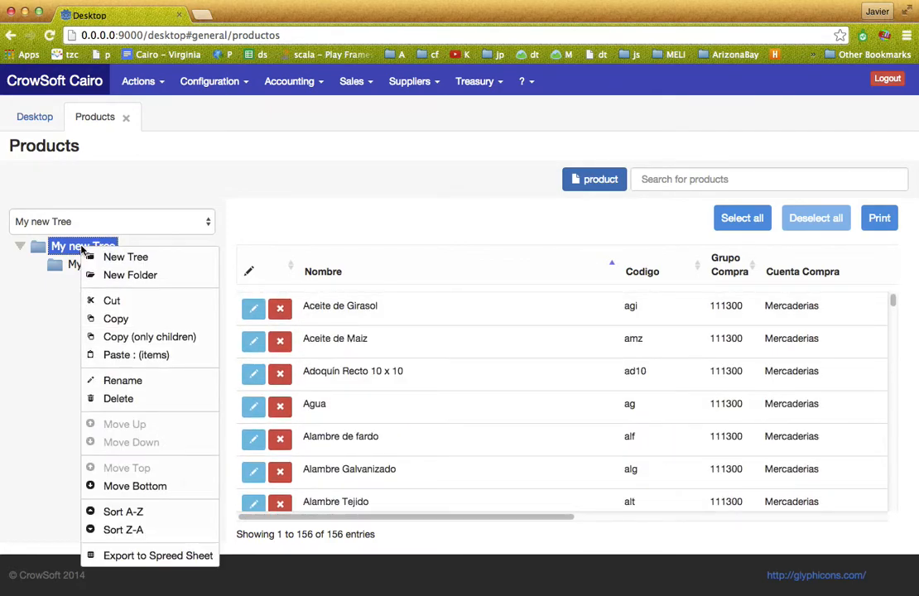
{"action": "left_click", "coordinate": [117, 279]}
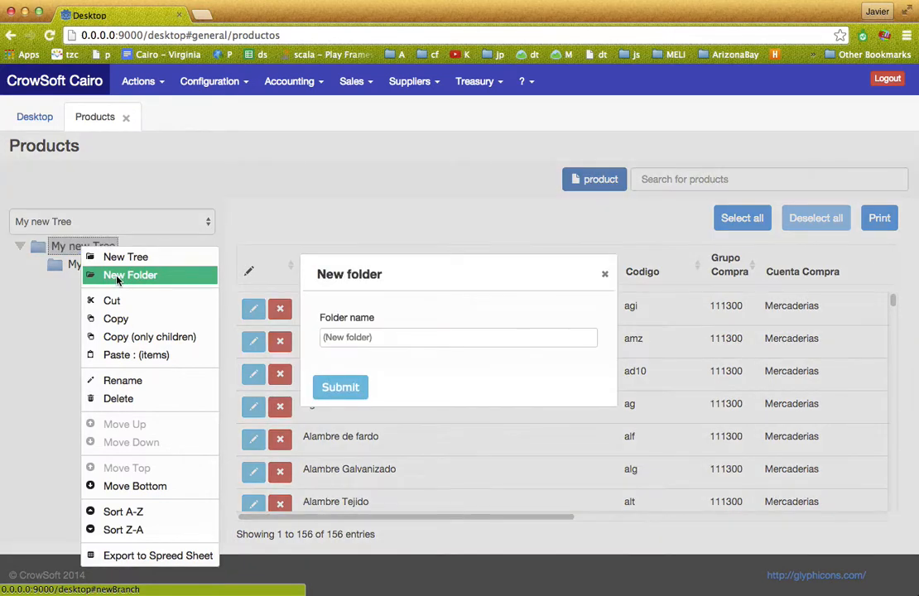
{"action": "left_click", "coordinate": [337, 338]}
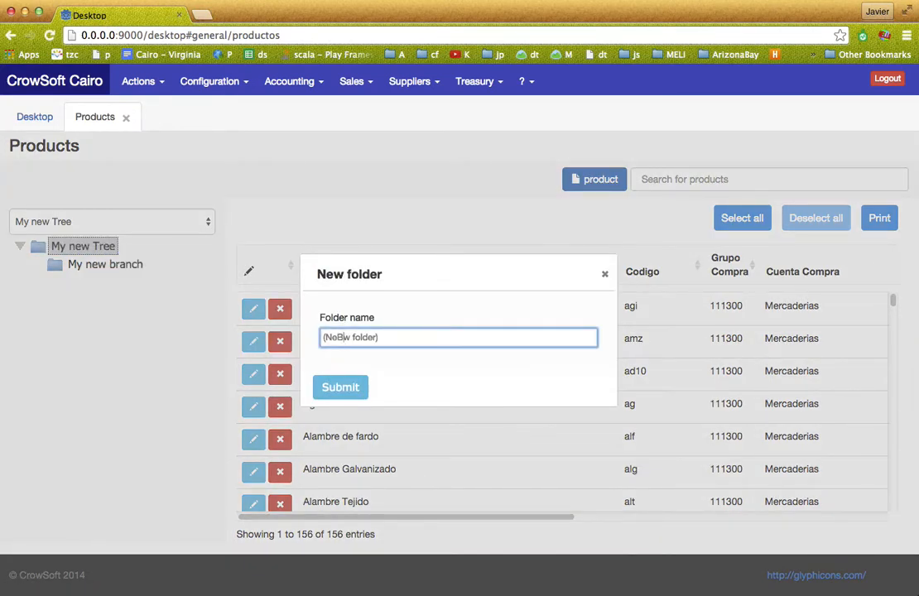
{"action": "key", "text": "BackSpace"}
{"action": "key", "text": "BackSpace"}
{"action": "key", "text": "BackSpace"}
{"action": "key", "text": "Delete"}
{"action": "key", "text": "Delete"}
{"action": "key", "text": "Delete"}
{"action": "key", "text": "Delete"}
{"action": "key", "text": "Delete"}
{"action": "key", "text": "Delete"}
{"action": "key", "text": "Delete"}
{"action": "key", "text": "Delete"}
{"action": "left_click", "coordinate": [340, 387]}
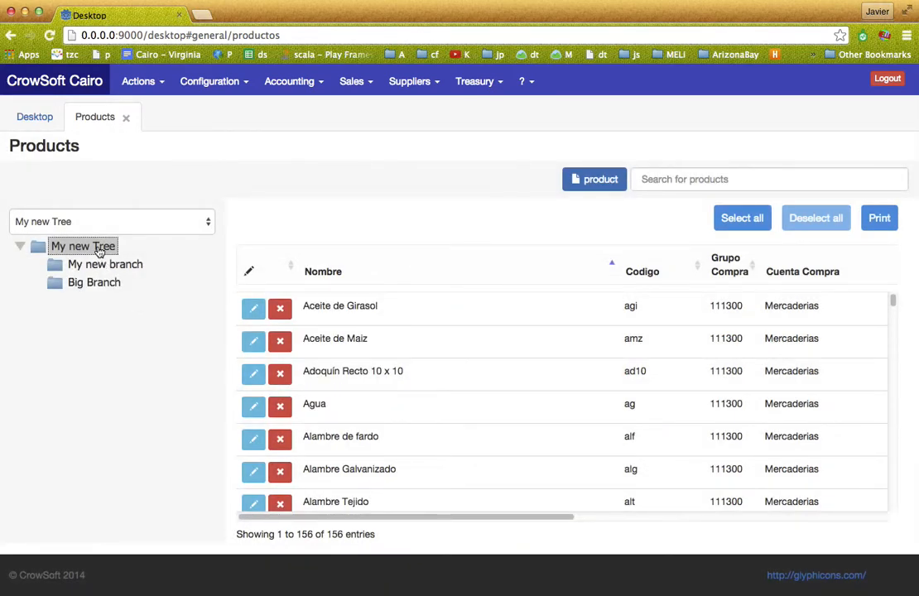
Step: Cut the products from Aceite de Girasol through Transporte in the My new Tree root
{"action": "left_click", "coordinate": [98, 249]}
{"action": "left_click", "coordinate": [463, 319]}
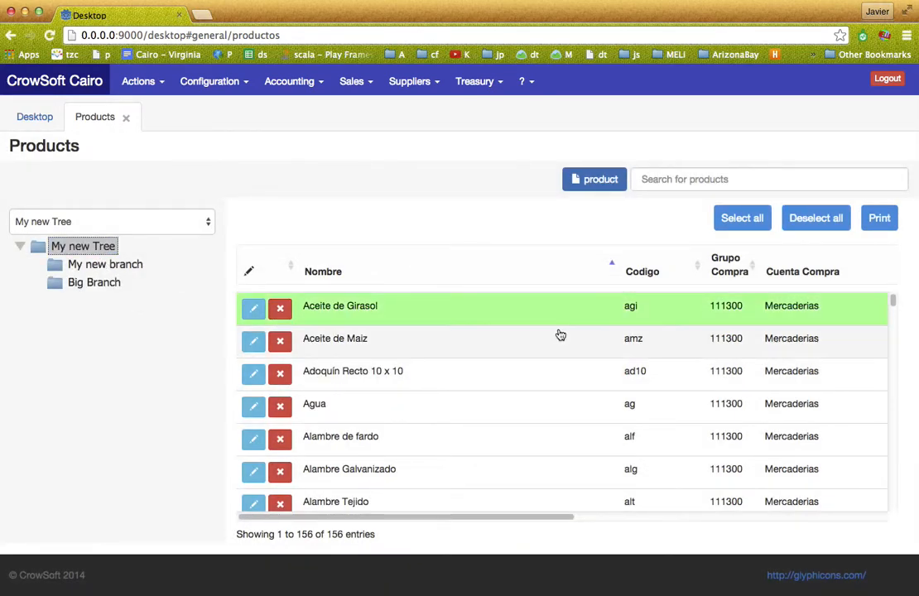
{"action": "left_click_drag", "start_coordinate": [889, 301], "coordinate": [897, 509]}
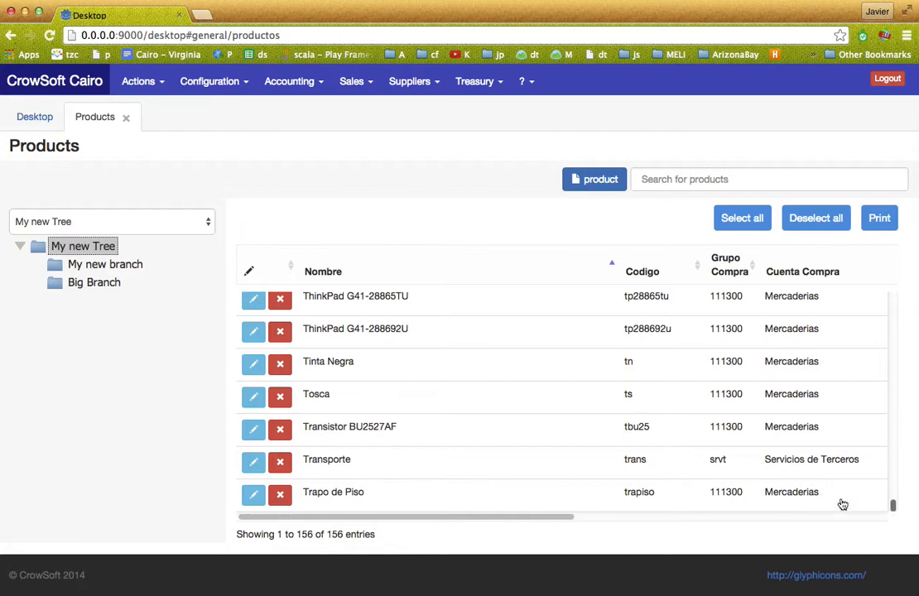
{"action": "left_click", "coordinate": [405, 463], "text": "shift"}
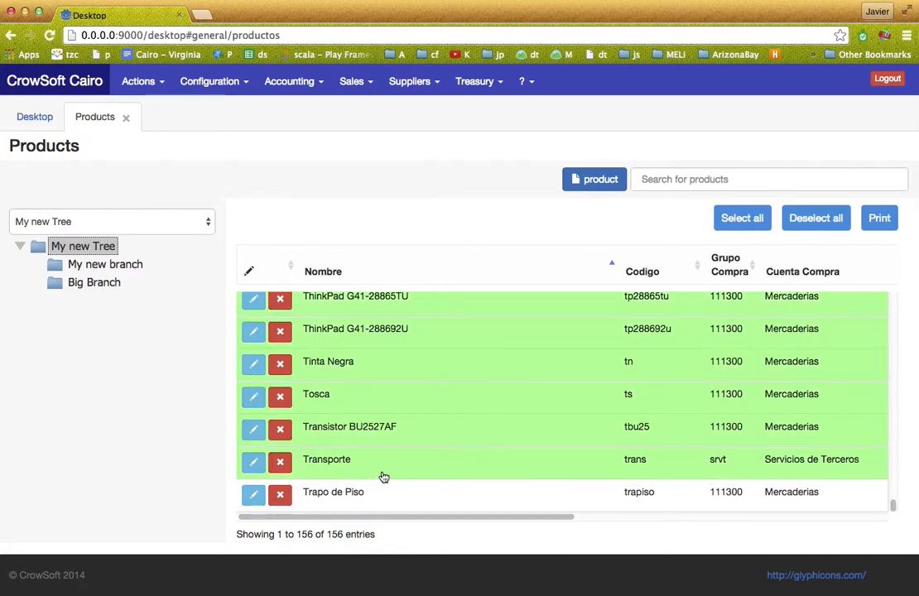
{"action": "right_click", "coordinate": [383, 477]}
{"action": "left_click", "coordinate": [418, 499]}
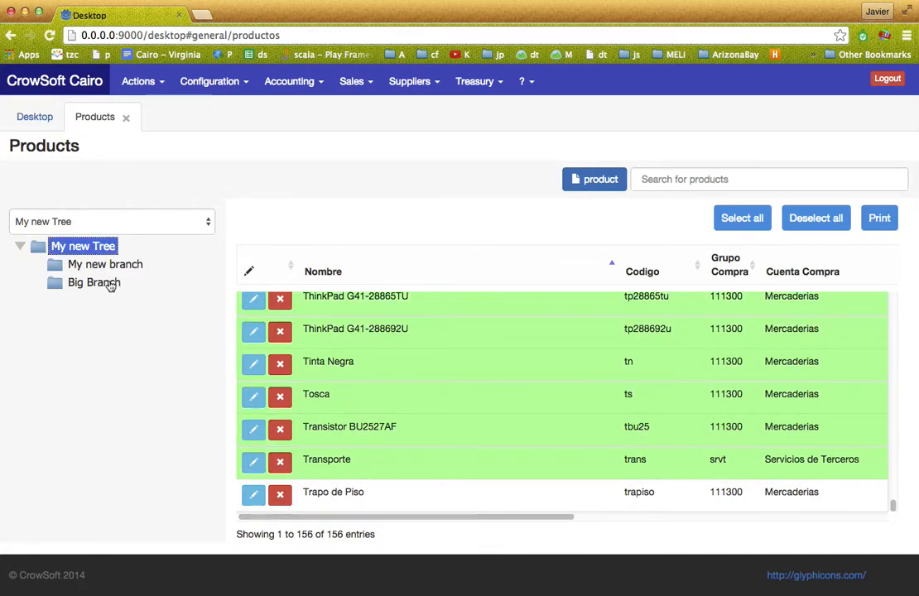
Step: Paste the cut product items into the Big Branch folder and review the contents of the tree root and Big Branch
{"action": "left_click", "coordinate": [110, 284]}
{"action": "right_click", "coordinate": [111, 283]}
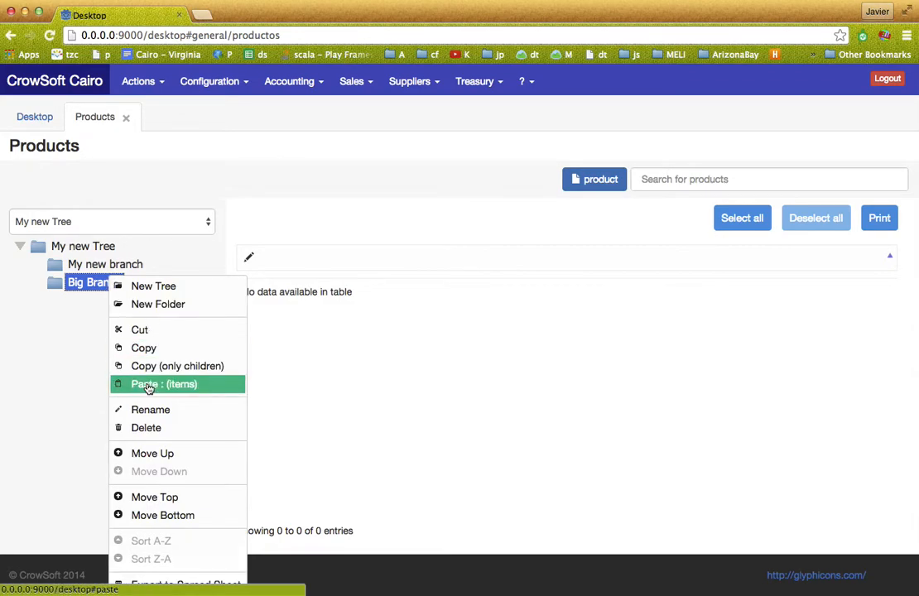
{"action": "left_click", "coordinate": [148, 388]}
{"action": "left_click", "coordinate": [99, 249]}
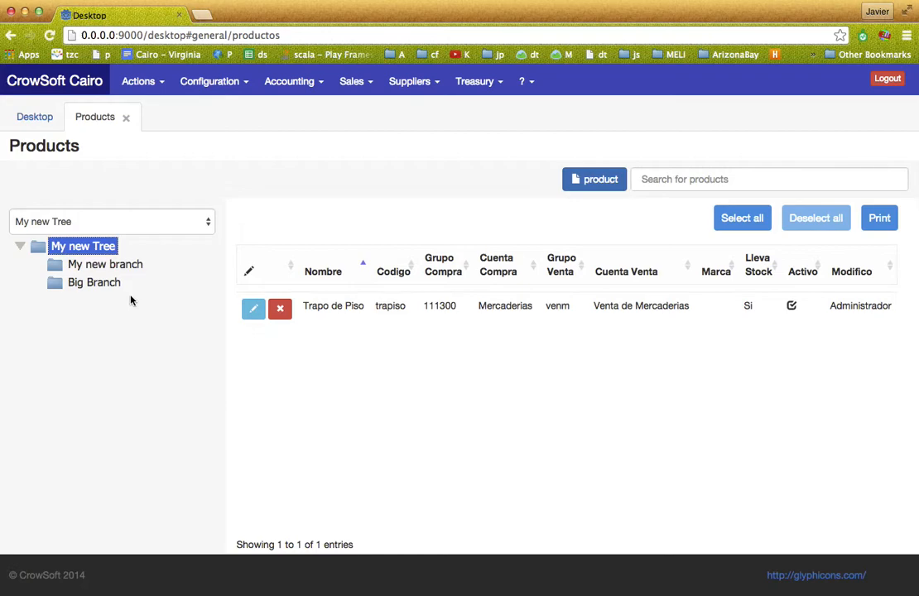
{"action": "left_click", "coordinate": [104, 284]}
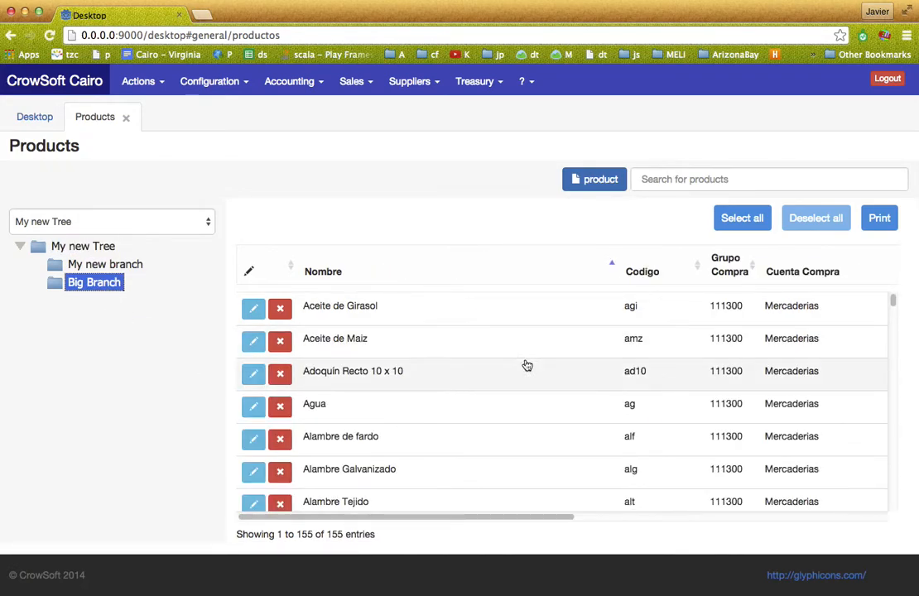
{"action": "mouse_move", "coordinate": [893, 304]}
{"action": "left_mouse_down"}
{"action": "mouse_move", "coordinate": [895, 502]}
{"action": "mouse_move", "coordinate": [882, 304]}
{"action": "left_mouse_up"}
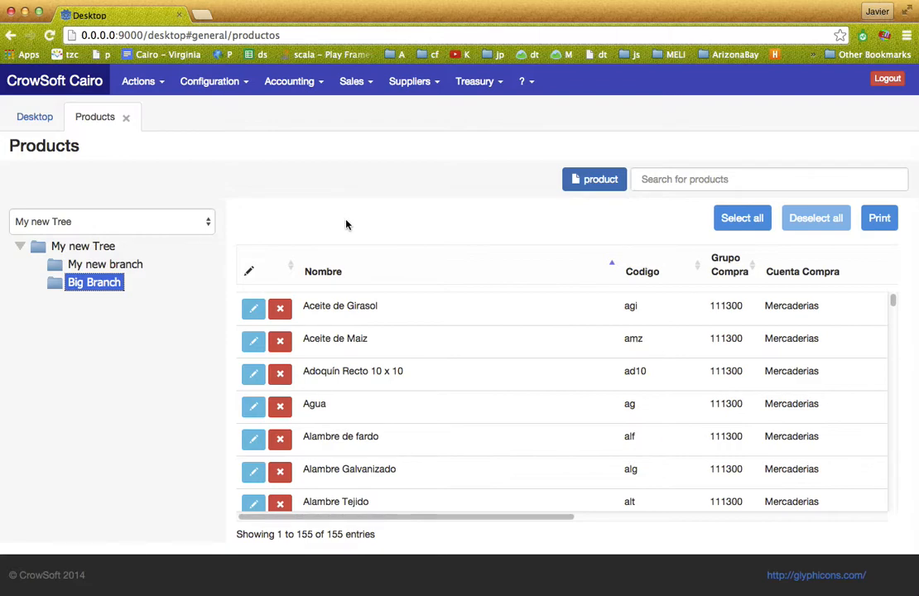
Step: From the My new Tree root, search the products for "Aceite" and choose Aceite de Girasol
{"action": "left_click", "coordinate": [734, 181]}
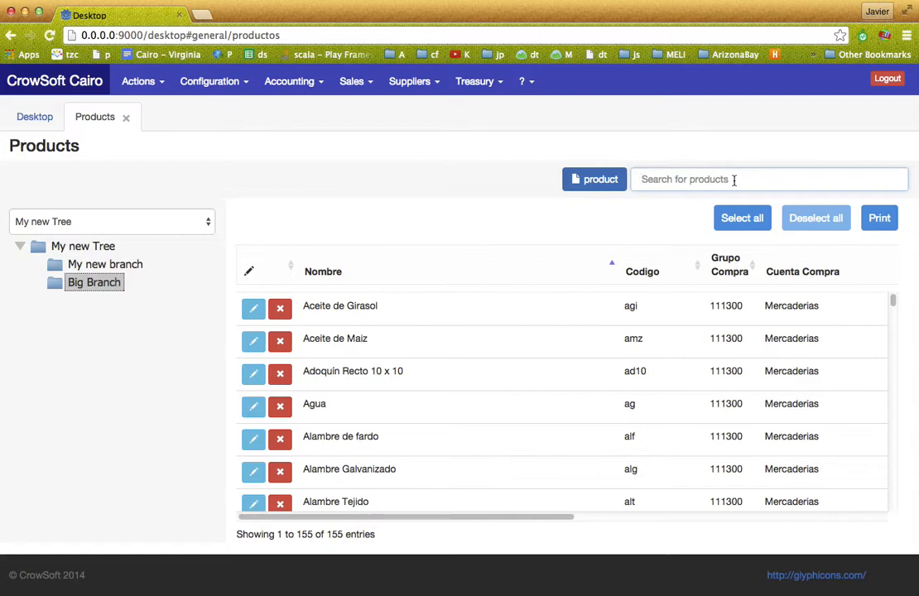
{"action": "left_click", "coordinate": [79, 248]}
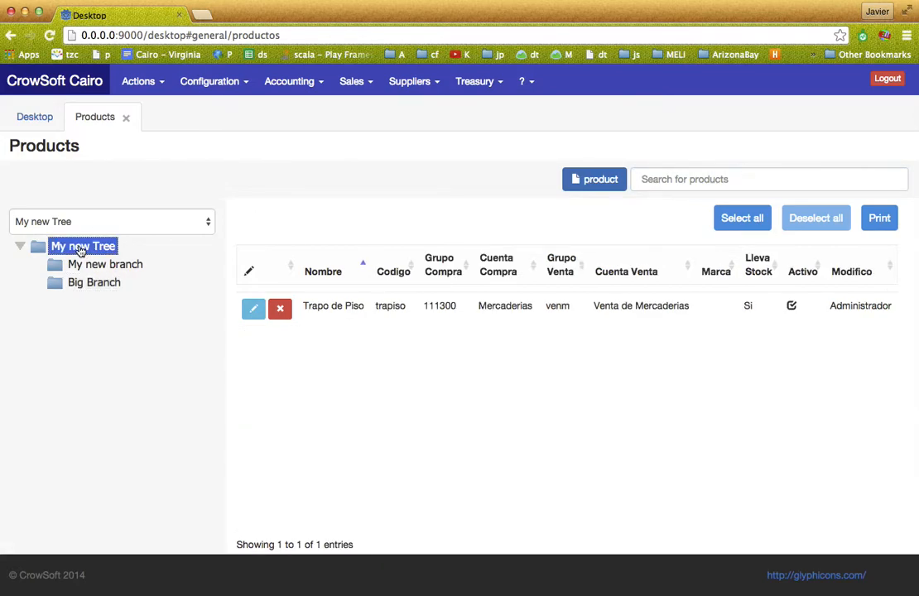
{"action": "left_click", "coordinate": [652, 180]}
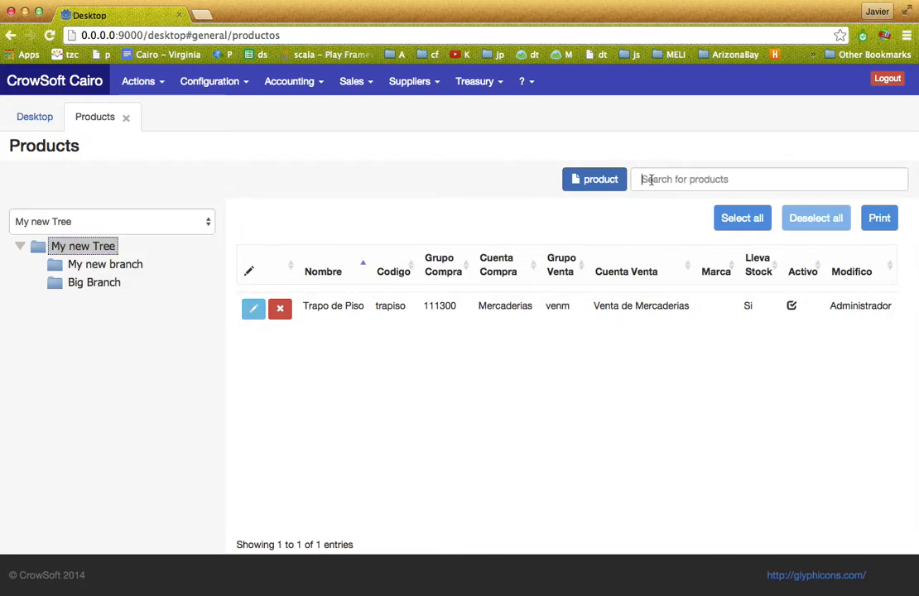
{"action": "type", "text": "Aceite"}
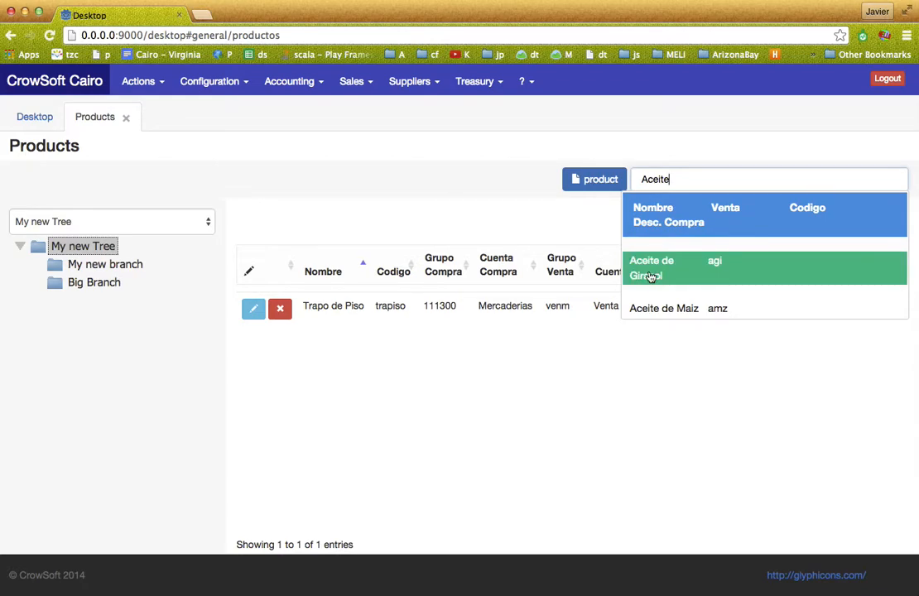
{"action": "left_click", "coordinate": [651, 276]}
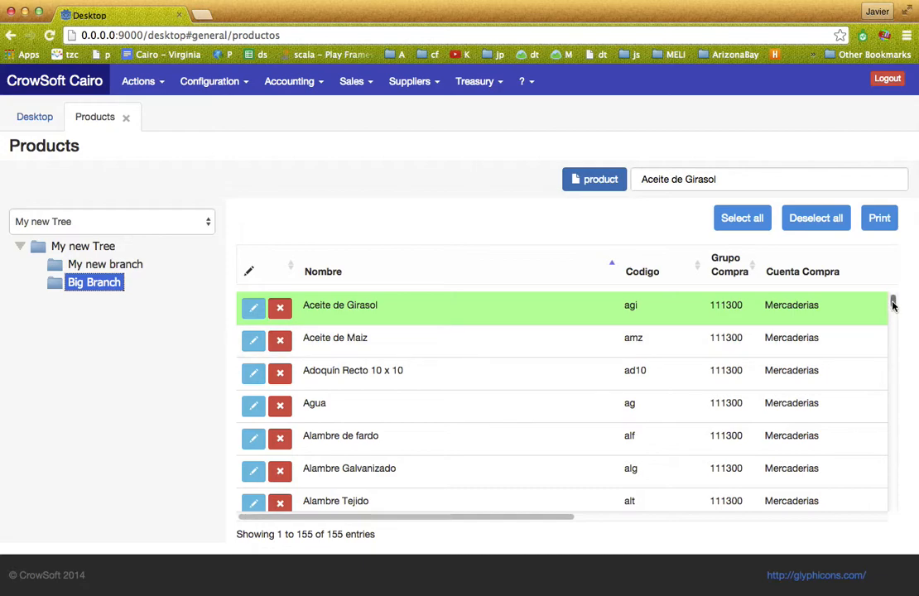
Step: From the My new Tree root, search for "Mejill", choose Mejillon Pelado Cocido Congelado and open its product record for editing
{"action": "left_click_drag", "start_coordinate": [893, 304], "coordinate": [894, 445]}
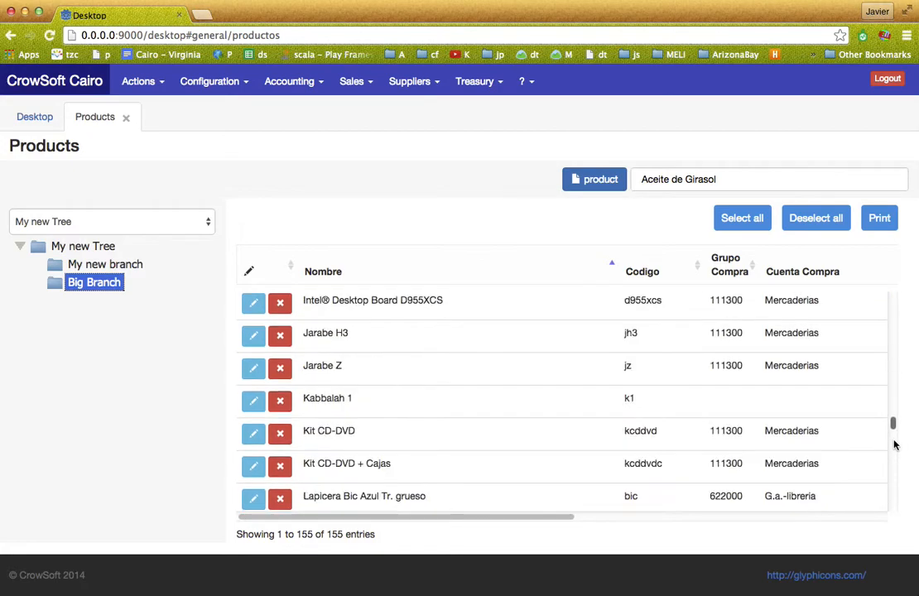
{"action": "scroll", "coordinate": [442, 415], "scroll_direction": "down", "scroll_amount": 5}
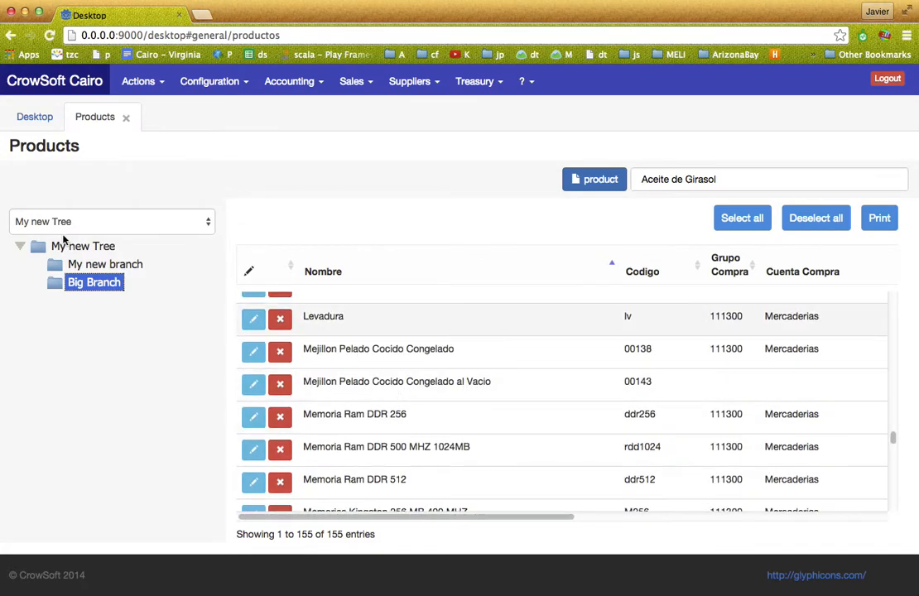
{"action": "left_click", "coordinate": [89, 250]}
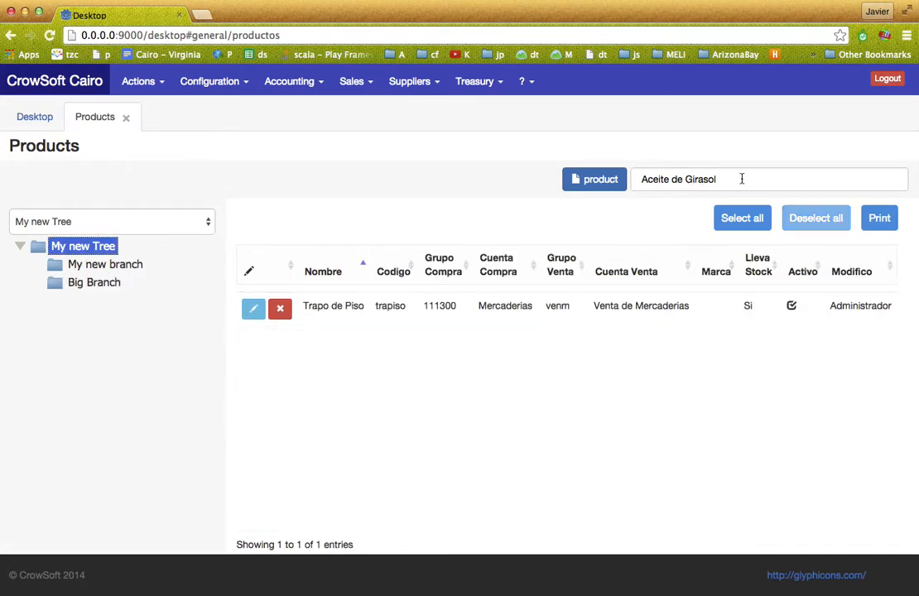
{"action": "left_click_drag", "start_coordinate": [735, 179], "coordinate": [532, 171]}
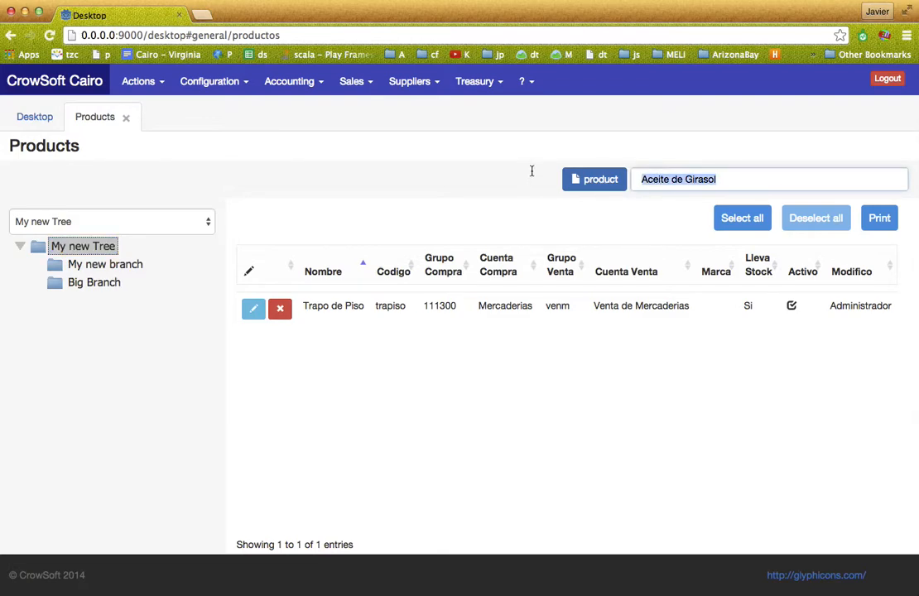
{"action": "type", "text": "ejill"}
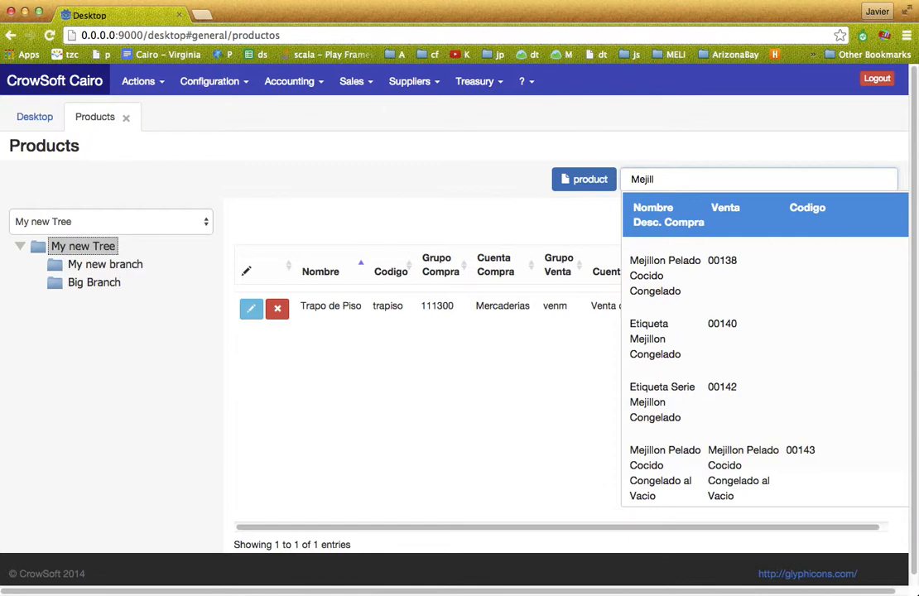
{"action": "key", "text": "Down"}
{"action": "key", "text": "Return"}
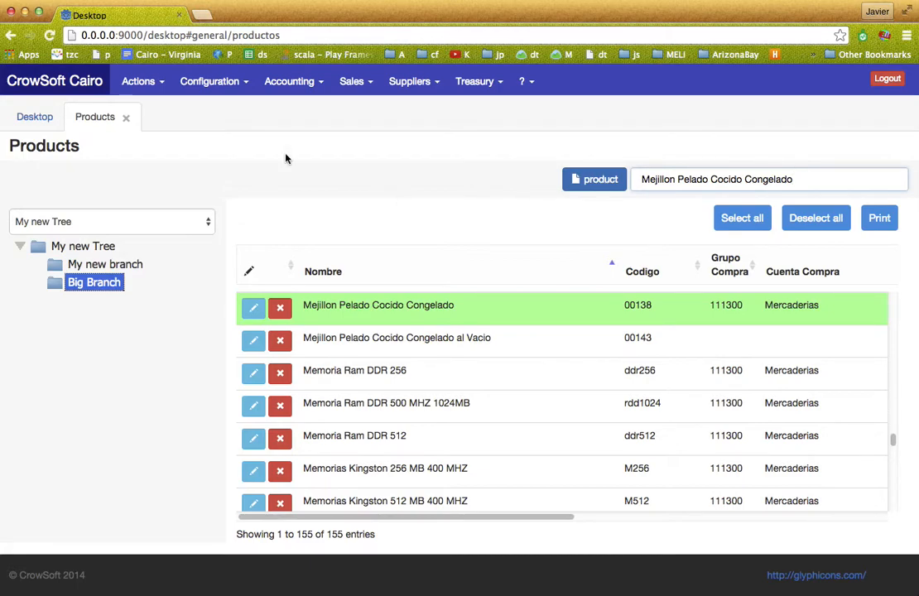
{"action": "left_click", "coordinate": [256, 311]}
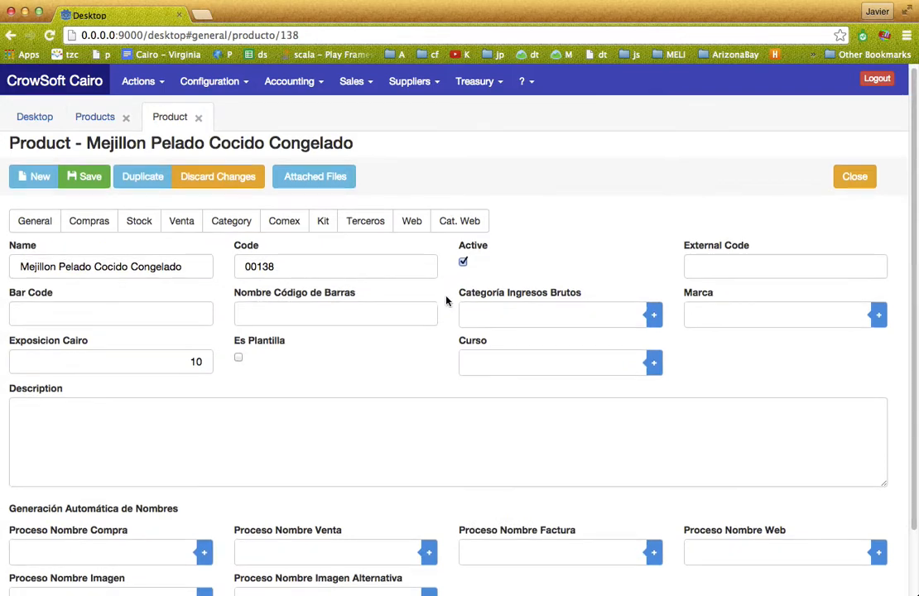
{"action": "scroll", "coordinate": [446, 300], "scroll_direction": "down", "scroll_amount": 2}
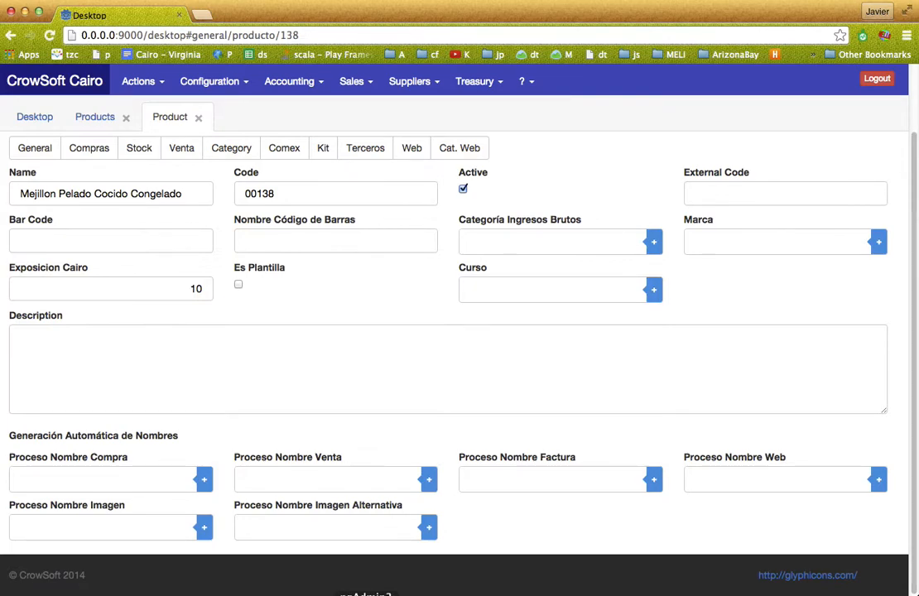
Step: Switch to pgAdmin III and examine the column definitions in the producto table's SQL, back to the start of its CREATE TABLE statement
{"action": "left_click", "coordinate": [365, 595]}
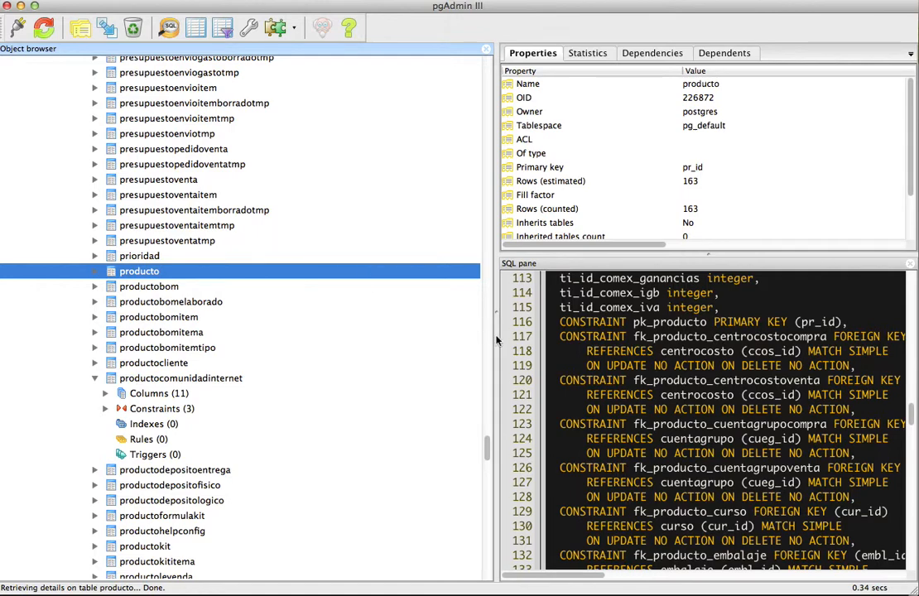
{"action": "left_click_drag", "start_coordinate": [497, 340], "coordinate": [391, 312]}
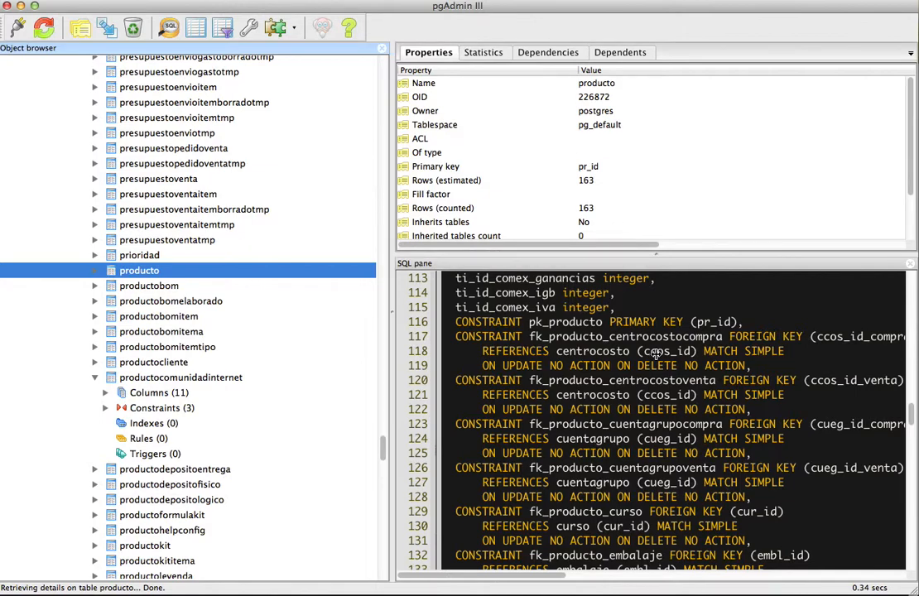
{"action": "scroll", "coordinate": [654, 352], "scroll_direction": "up", "scroll_amount": 2}
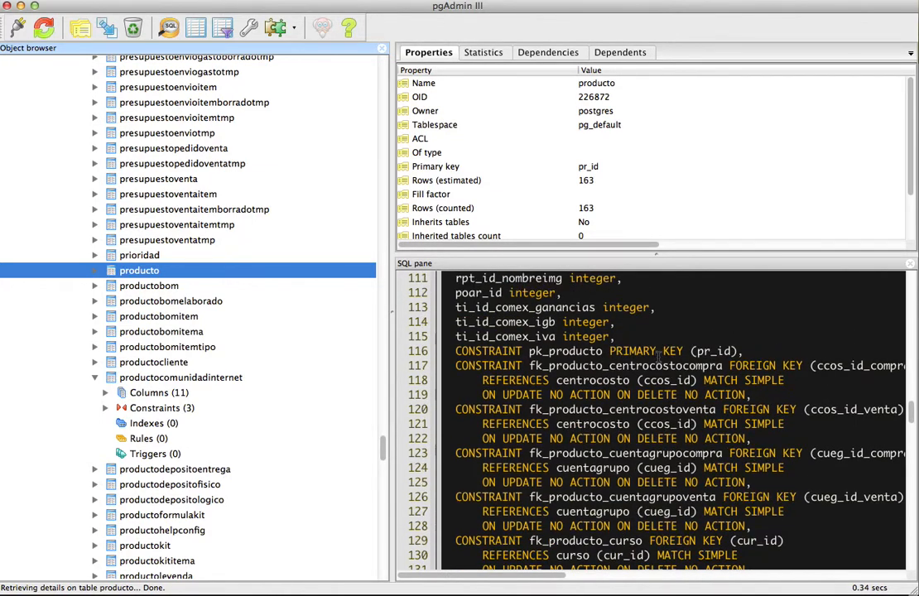
{"action": "scroll", "coordinate": [660, 352], "scroll_direction": "up", "scroll_amount": 5}
{"action": "scroll", "coordinate": [911, 400], "scroll_direction": "up", "scroll_amount": 4}
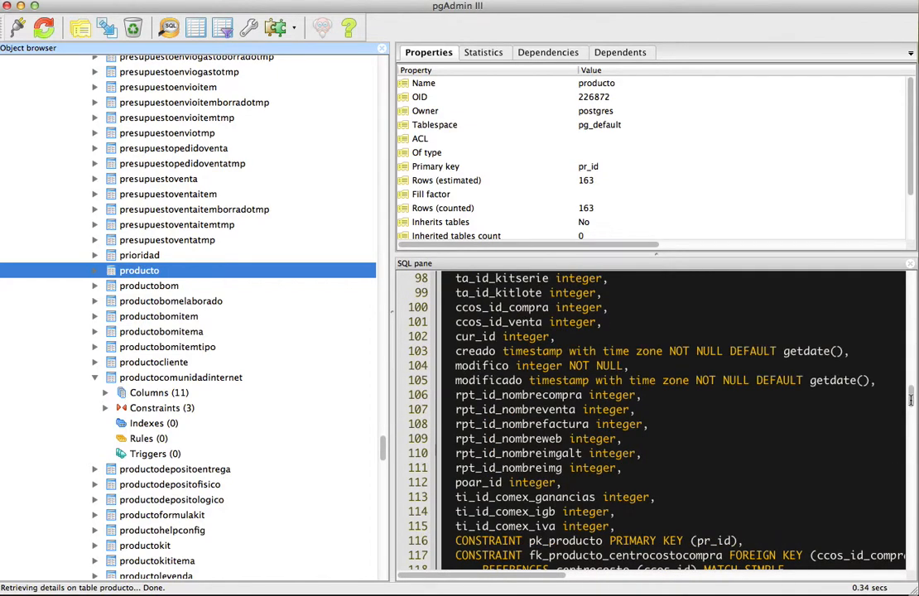
{"action": "scroll", "coordinate": [638, 320], "scroll_direction": "up", "scroll_amount": 3}
{"action": "scroll", "coordinate": [704, 364], "scroll_direction": "up", "scroll_amount": 8}
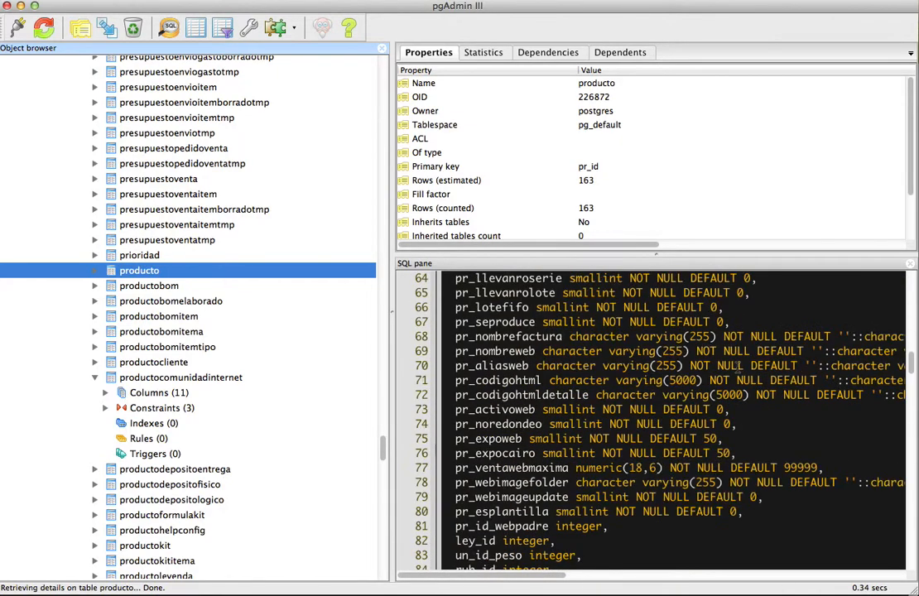
{"action": "scroll", "coordinate": [737, 365], "scroll_direction": "up", "scroll_amount": 7}
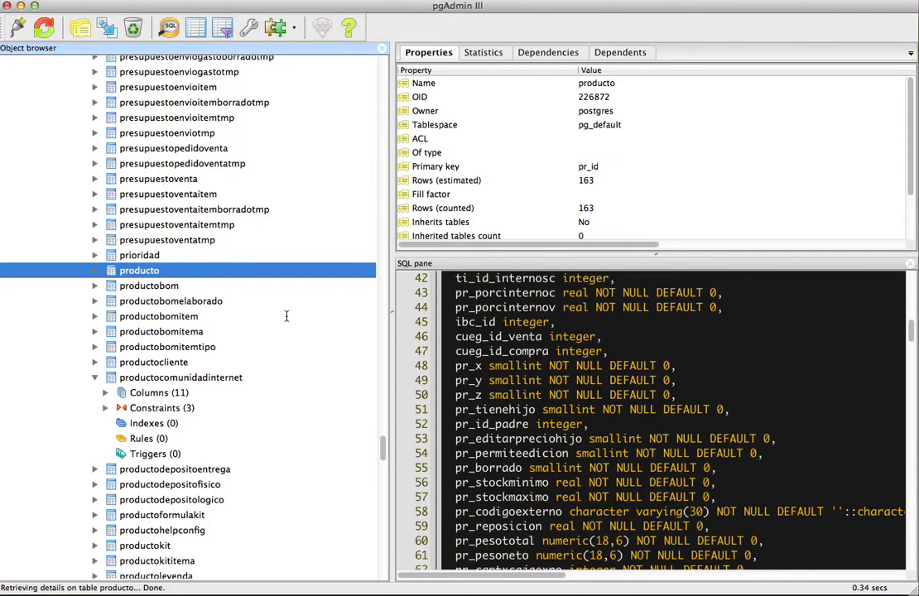
{"action": "scroll", "coordinate": [286, 315], "scroll_direction": "up", "scroll_amount": 13}
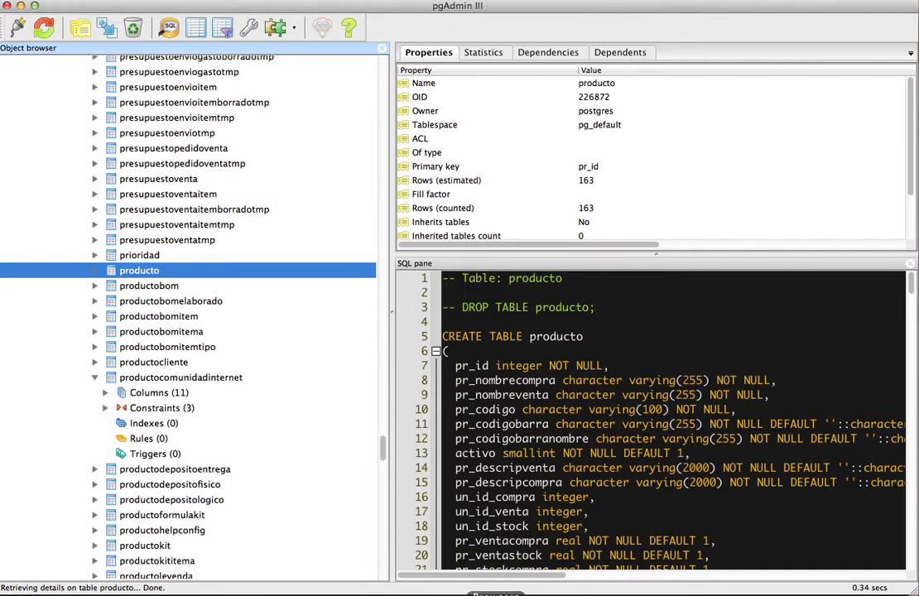
Step: Back in CrowSoft Cairo, add a Terceros tag row with Name "Blalal", Texto "fadsfsdfsd" and Tag "fhdkfjds" to the product
{"action": "left_click", "coordinate": [5, 595]}
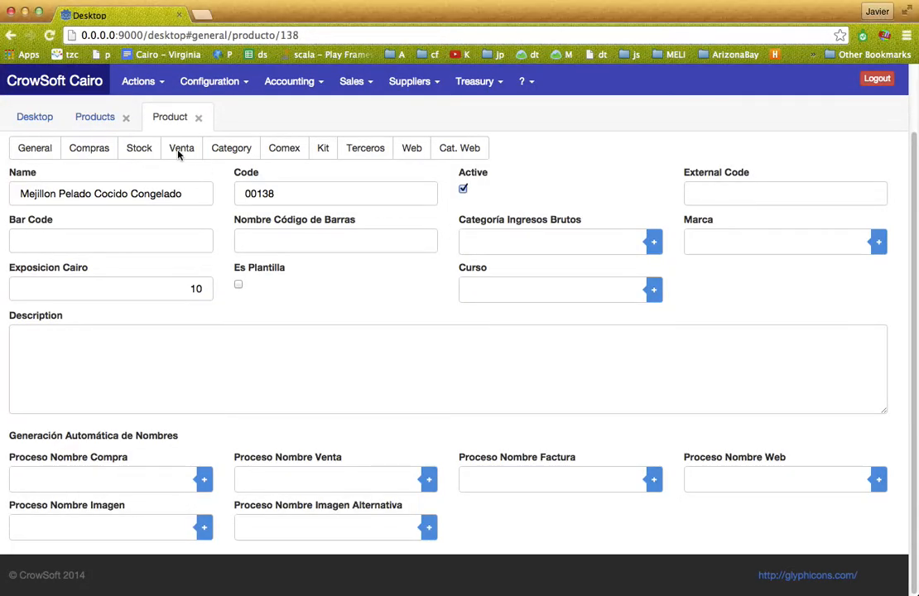
{"action": "left_click", "coordinate": [374, 152]}
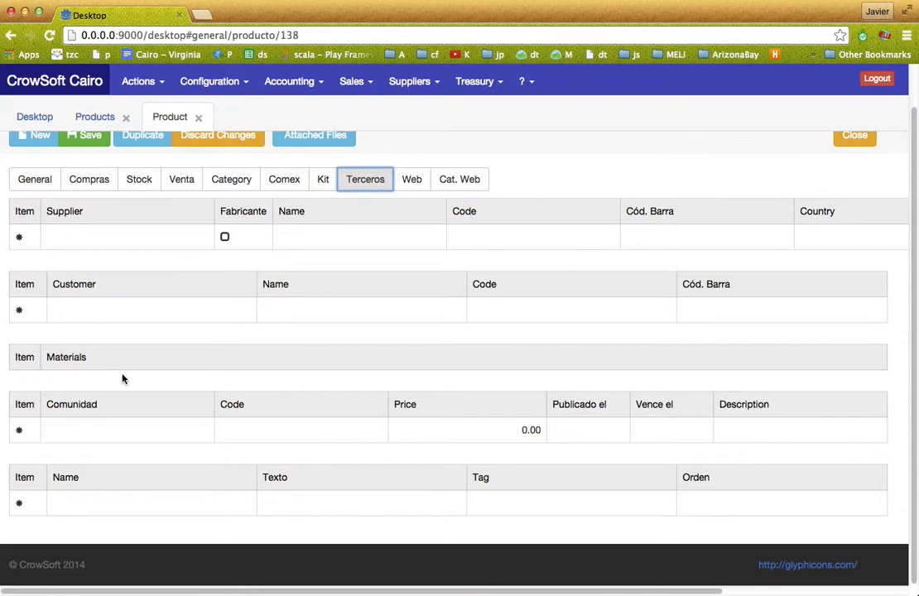
{"action": "left_click", "coordinate": [175, 505]}
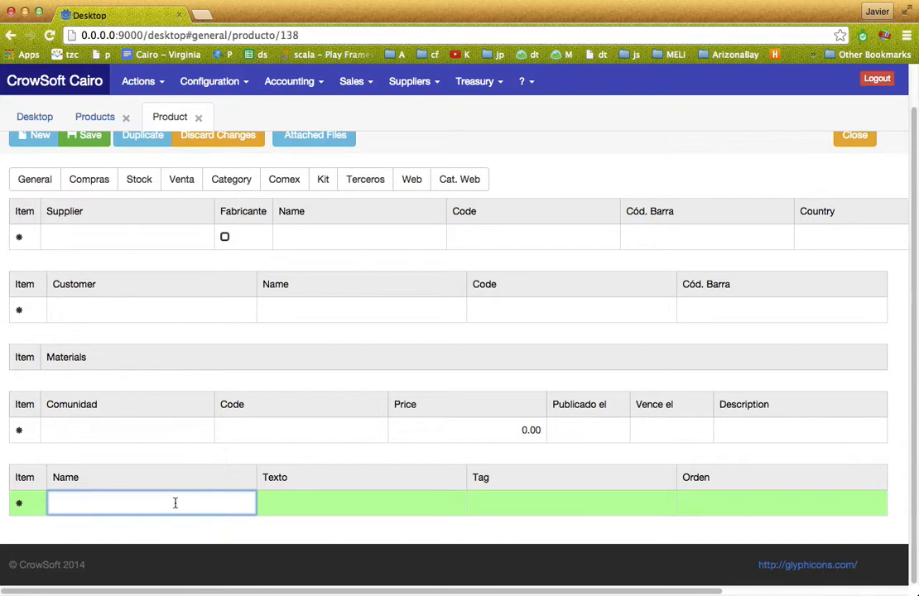
{"action": "type", "text": "Blalal"}
{"action": "key", "text": "Tab"}
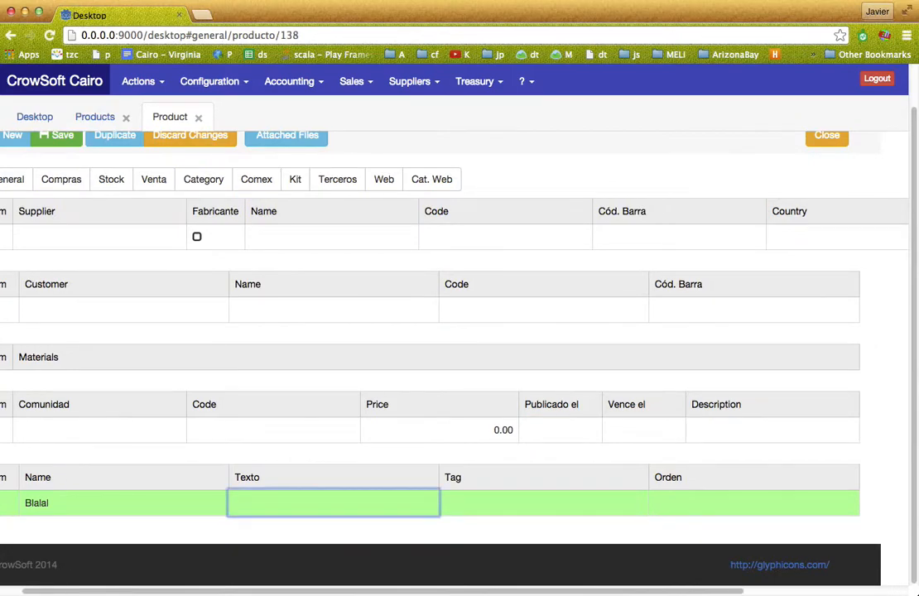
{"action": "type", "text": "fadsfsdfsd"}
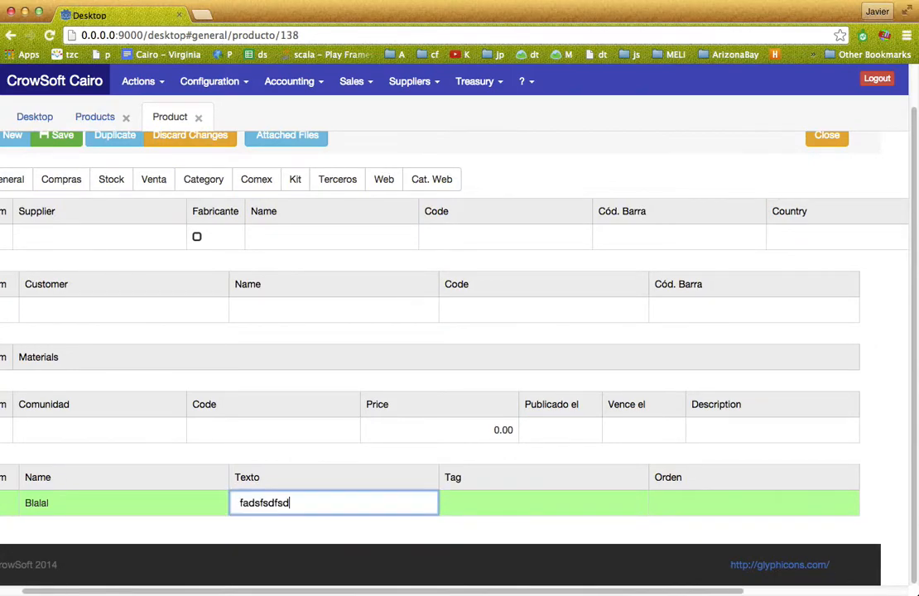
{"action": "key", "text": "Tab"}
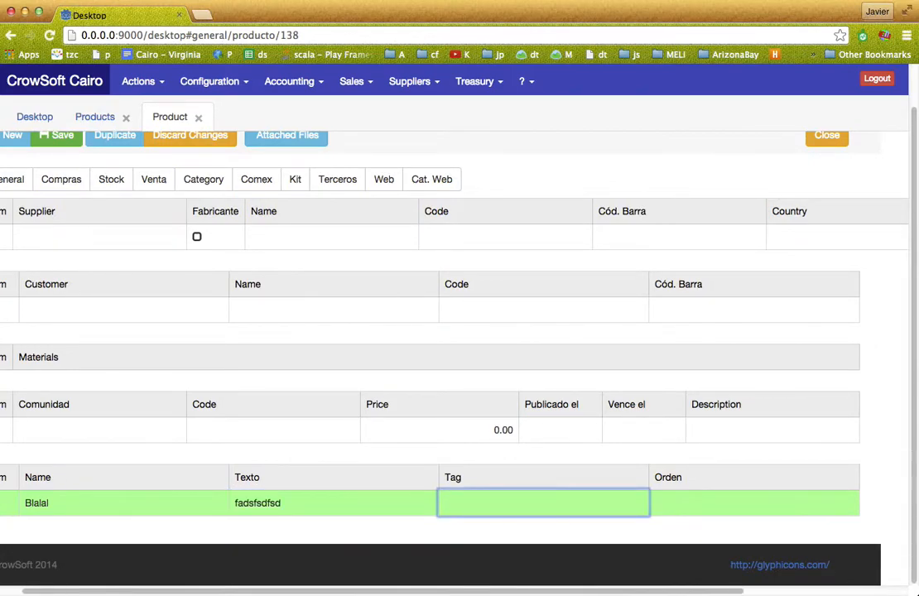
{"action": "type", "text": "fhdkfjds"}
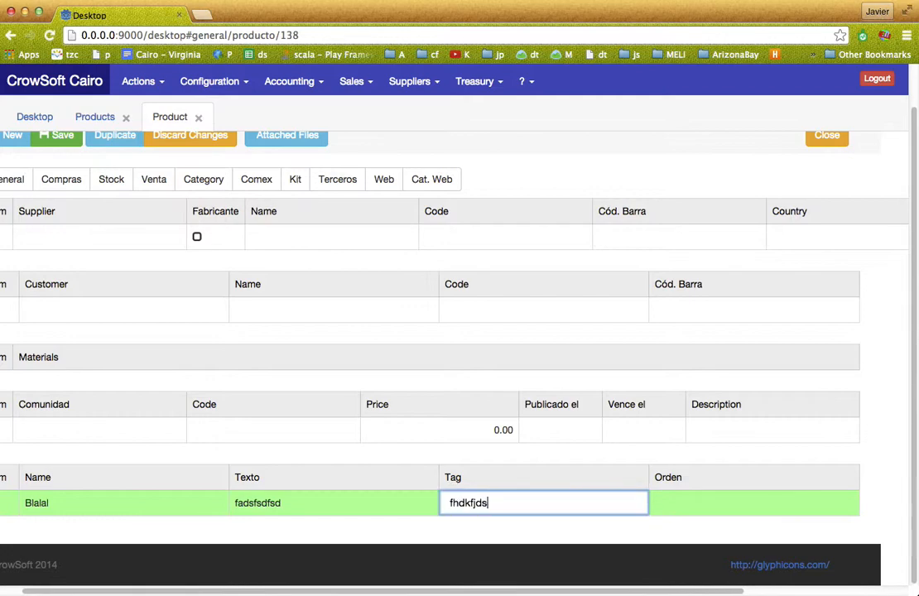
{"action": "key", "text": "Tab"}
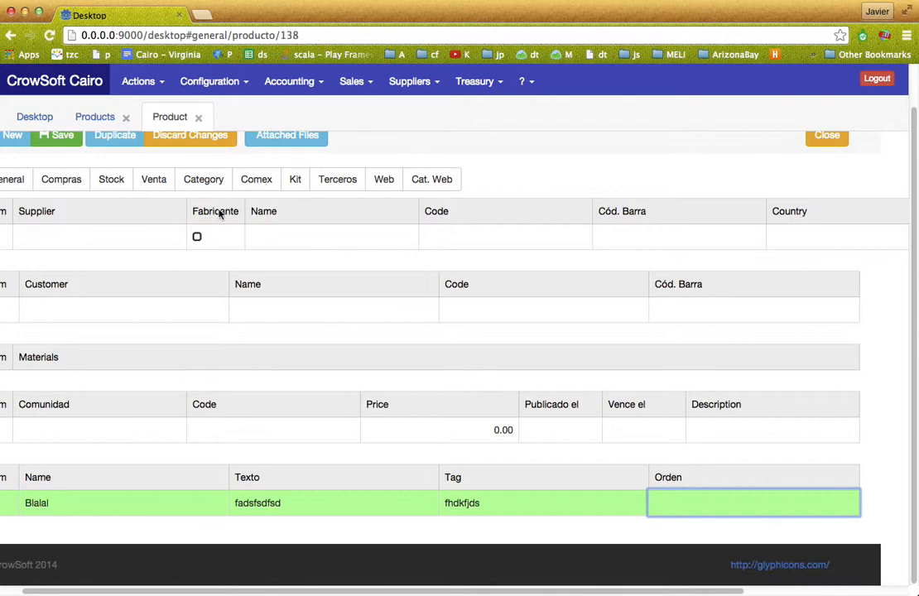
Step: Save the Mejillon Pelado Cocido Congelado product record and check the new row in its Terceros grid
{"action": "scroll", "coordinate": [67, 133], "scroll_direction": "up", "scroll_amount": 1}
{"action": "left_click", "coordinate": [65, 183]}
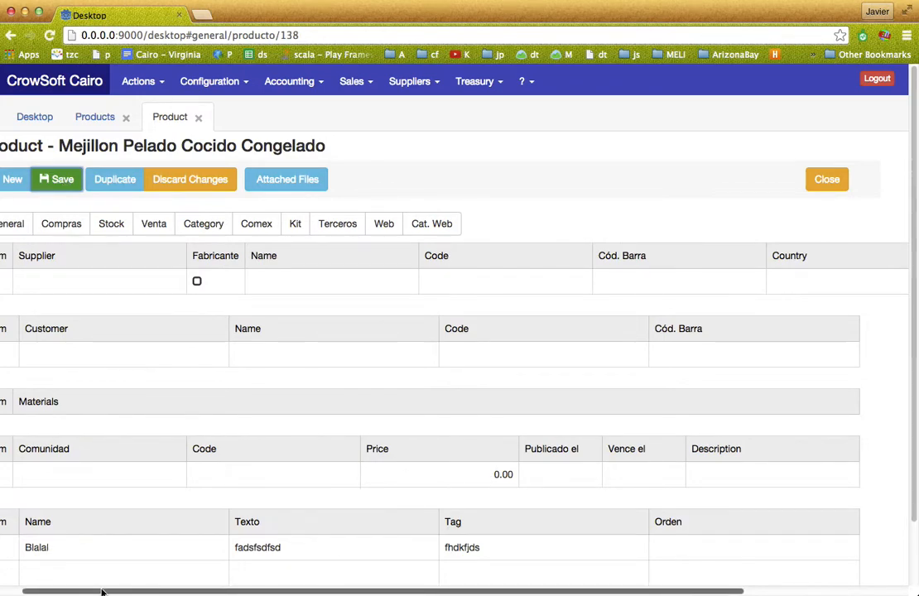
{"action": "left_click_drag", "start_coordinate": [102, 591], "coordinate": [59, 587]}
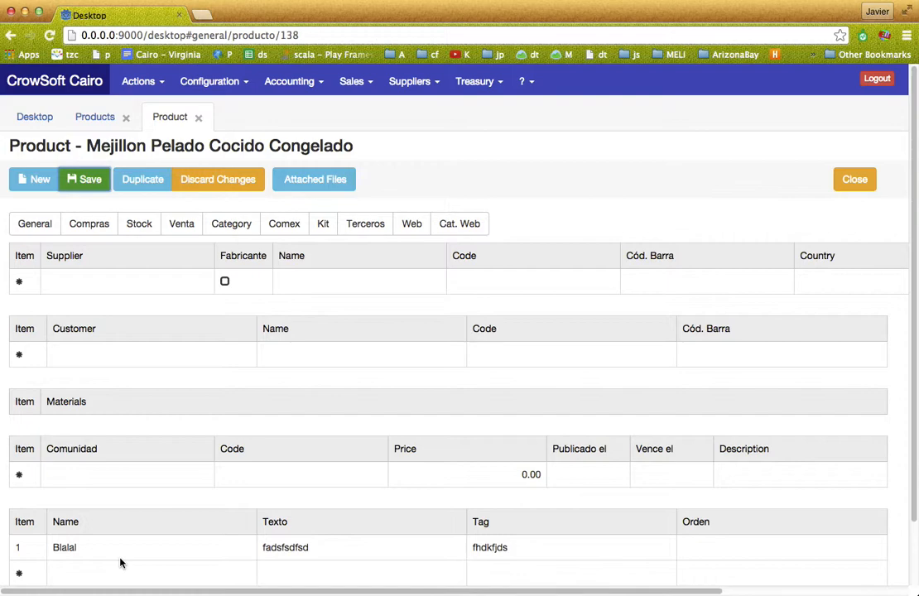
Step: Set the product's category to Monitores
{"action": "left_click", "coordinate": [243, 229]}
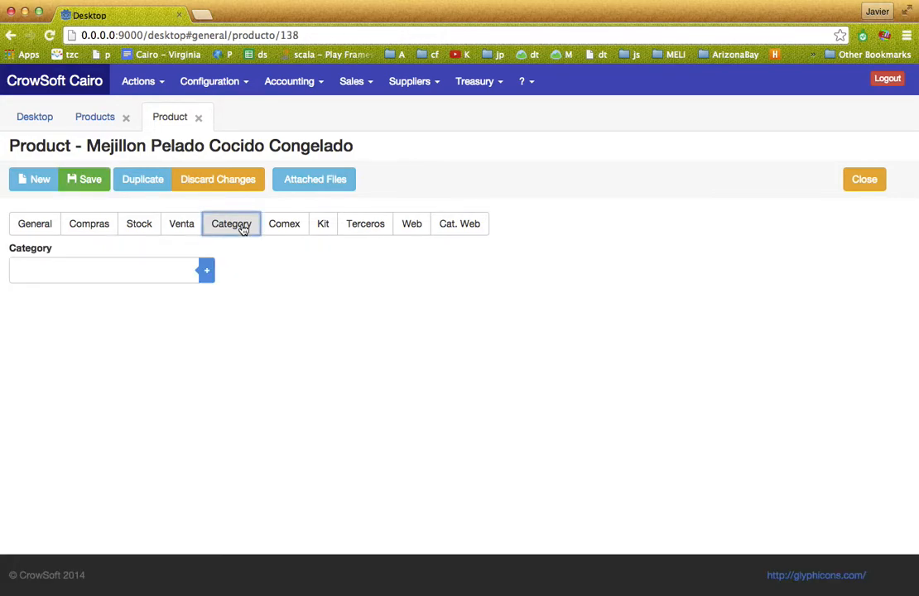
{"action": "left_click", "coordinate": [143, 278]}
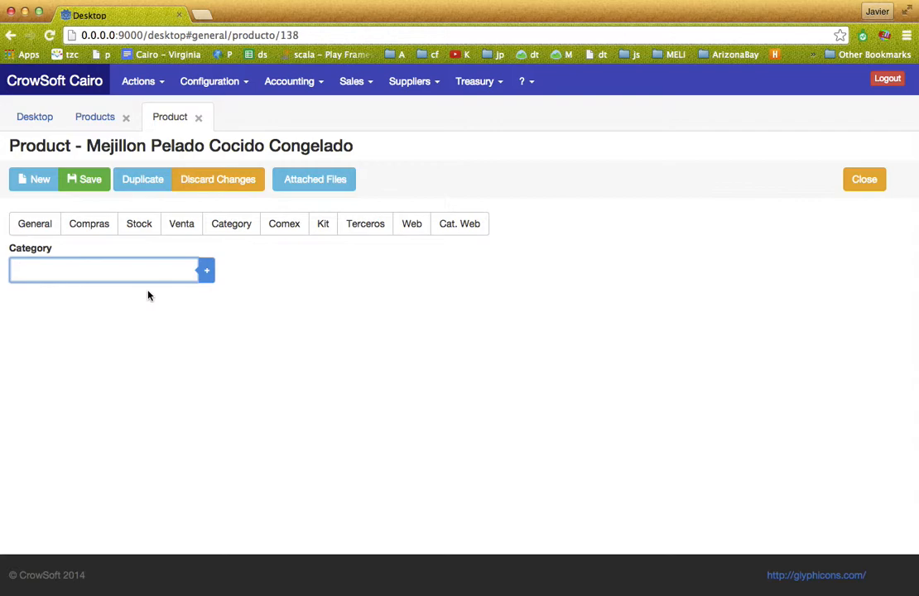
{"action": "key", "text": "Down"}
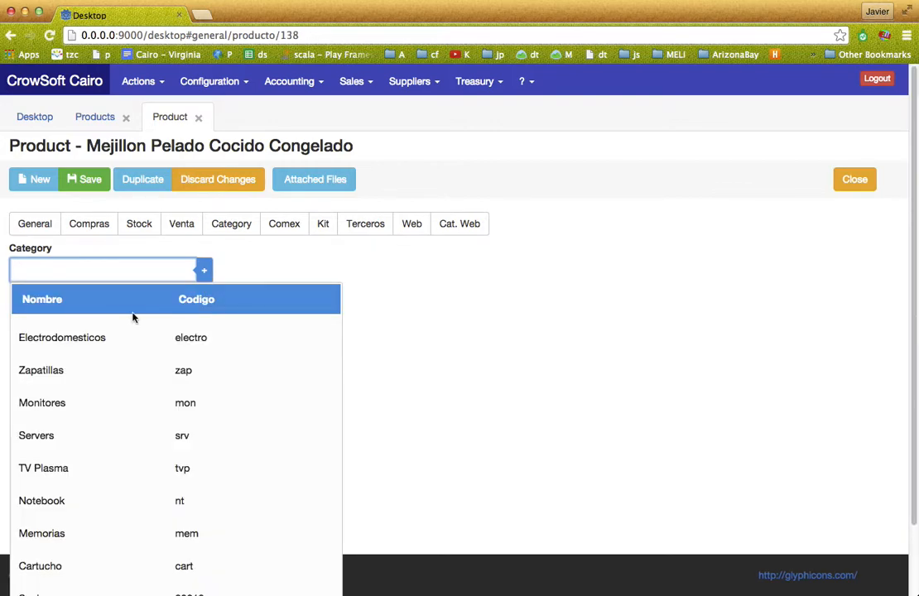
{"action": "left_click", "coordinate": [63, 407]}
{"action": "left_click", "coordinate": [155, 405]}
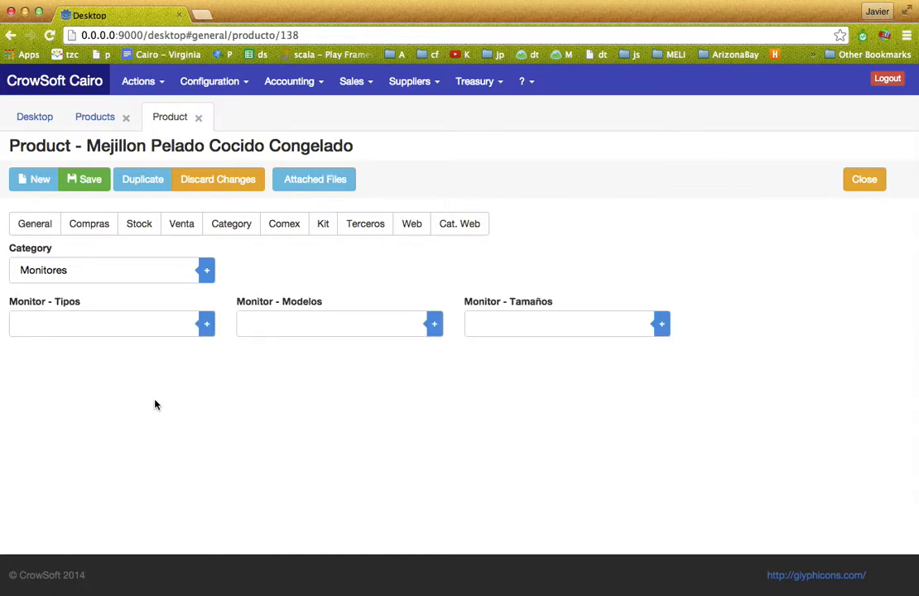
Step: Set the product's Monitor - Tipos attribute to Tubo
{"action": "left_click", "coordinate": [155, 325]}
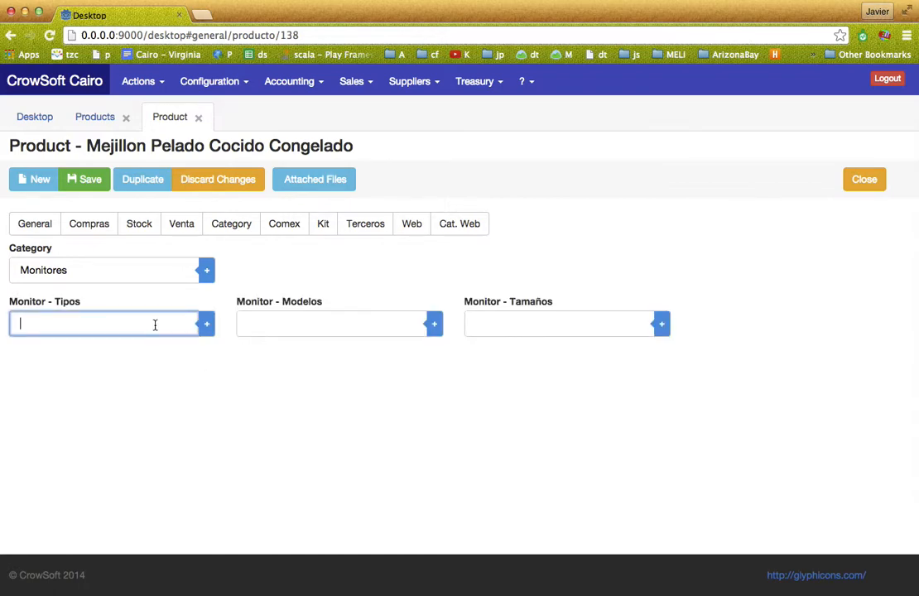
{"action": "key", "text": "Down"}
{"action": "key", "text": "Down"}
{"action": "key", "text": "Down"}
{"action": "key", "text": "Return"}
{"action": "key", "text": "Tab"}
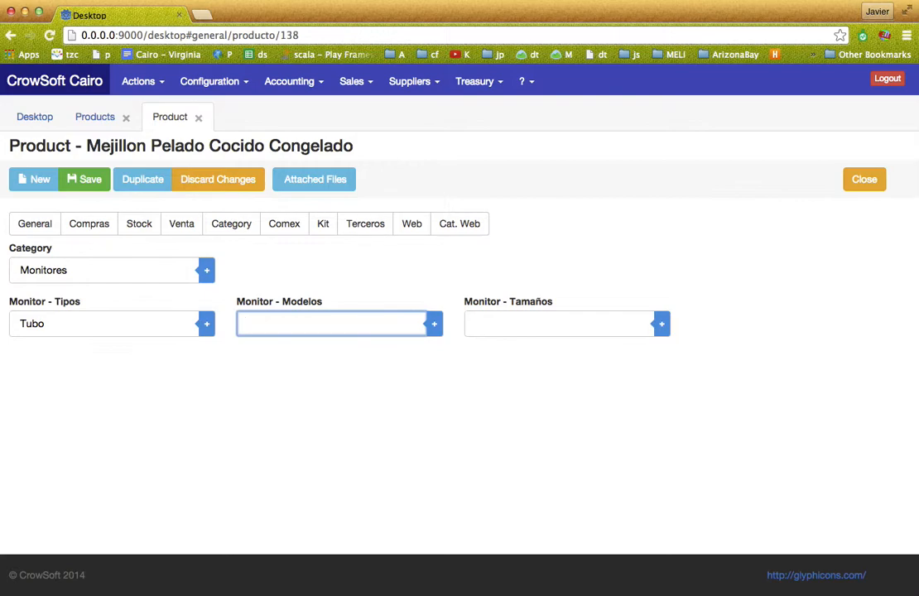
Step: Look up "sam" for the product's Monitor - Modelos attribute and choose Samsung 151X
{"action": "key", "text": "Down"}
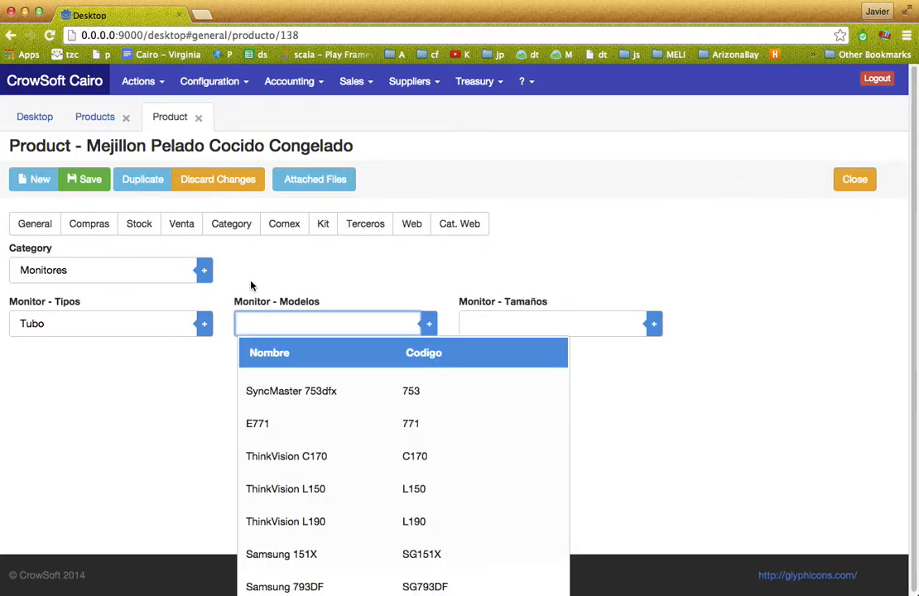
{"action": "left_click", "coordinate": [499, 323]}
{"action": "left_click", "coordinate": [396, 329]}
{"action": "type", "text": "su"}
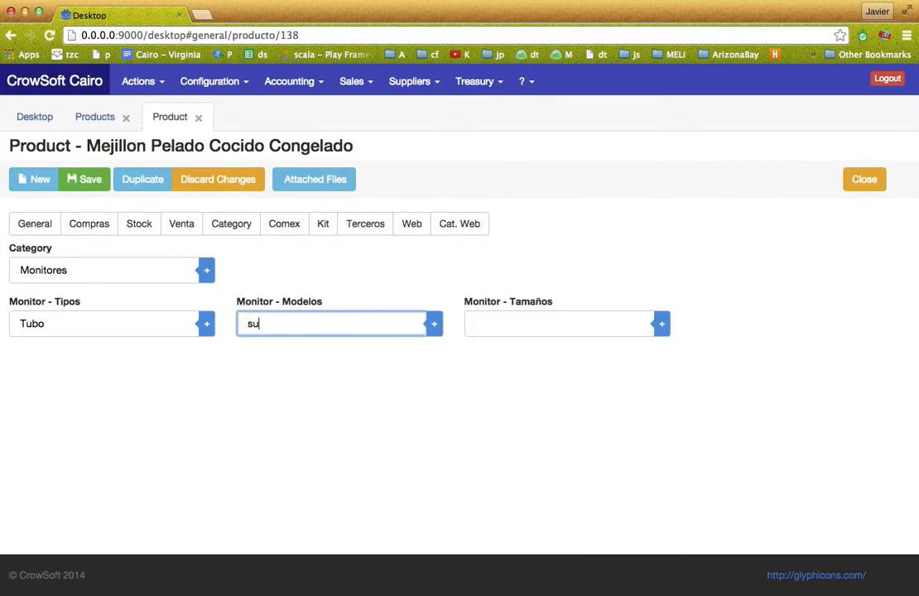
{"action": "key", "text": "BackSpace"}
{"action": "type", "text": "am"}
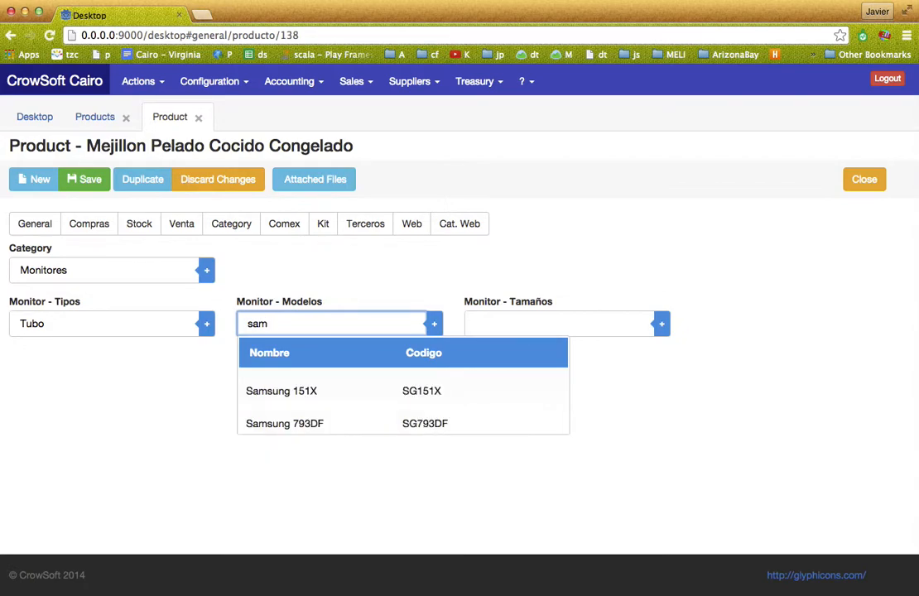
{"action": "key", "text": "Down"}
{"action": "key", "text": "Tab"}
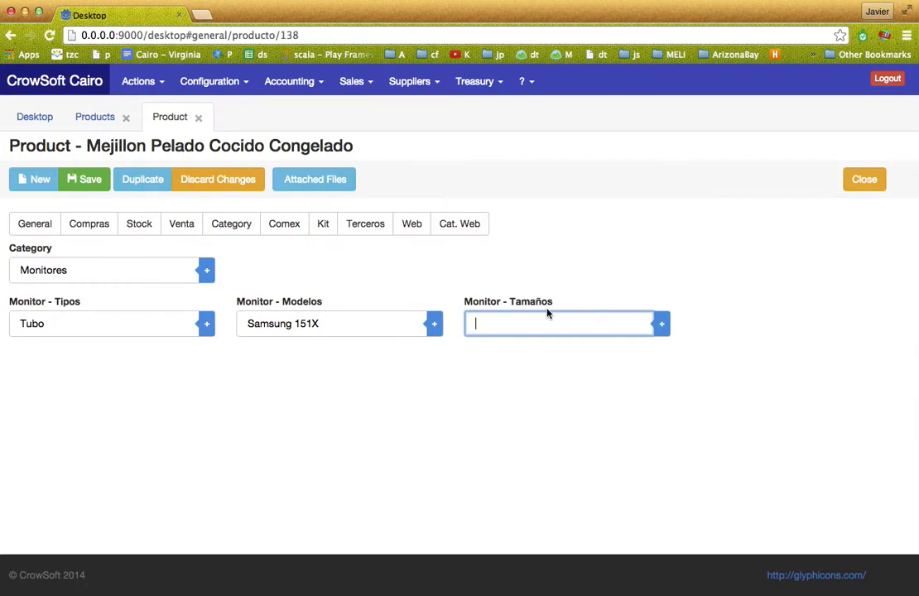
Step: Show the list of product categories under the Rubro root and open the Monitores category for editing
{"action": "left_click", "coordinate": [206, 88]}
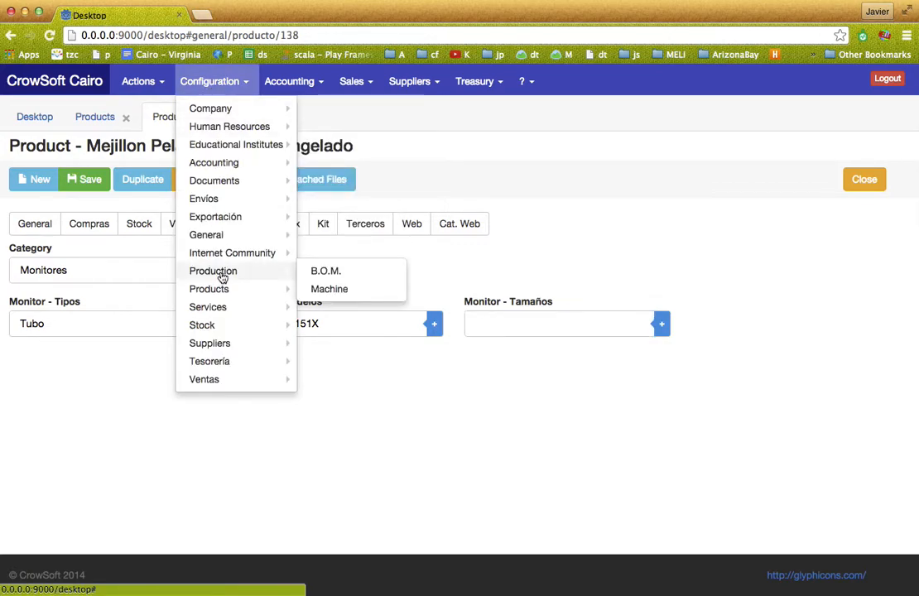
{"action": "mouse_move", "coordinate": [251, 292]}
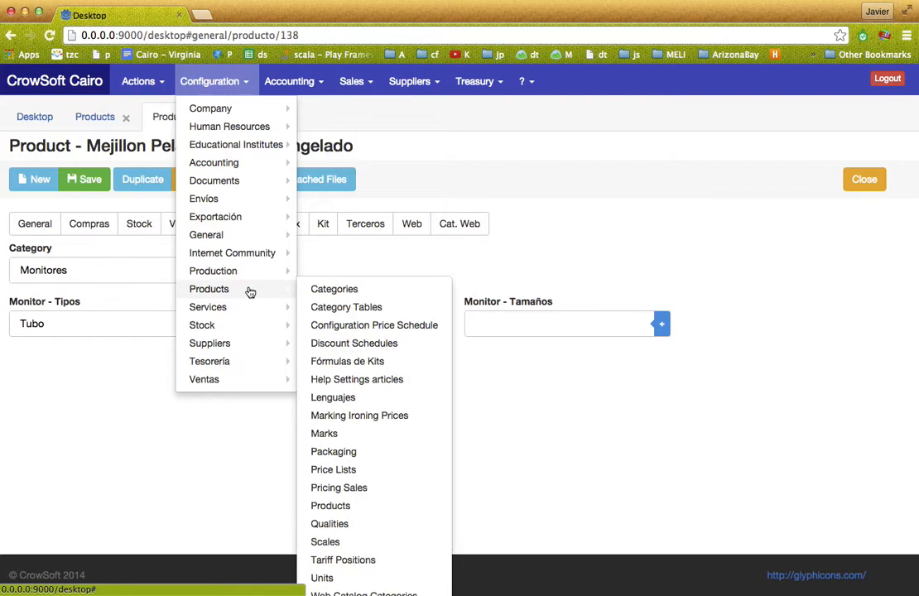
{"action": "left_click", "coordinate": [358, 290]}
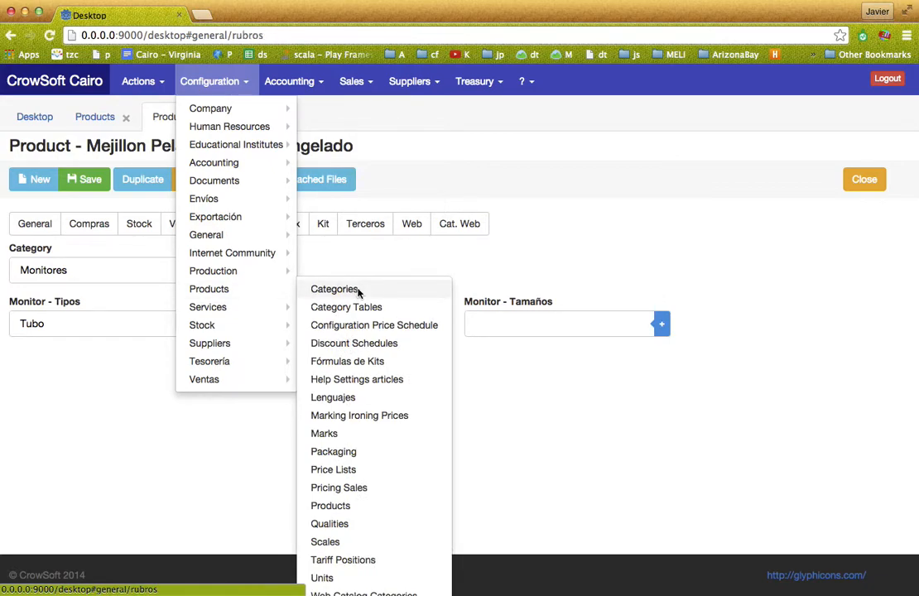
{"action": "left_click", "coordinate": [68, 247]}
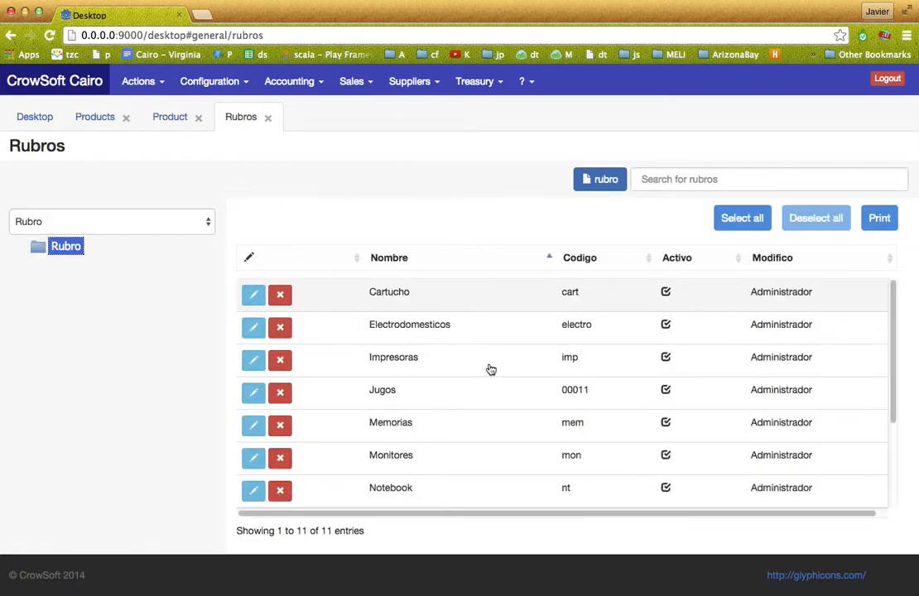
{"action": "left_click", "coordinate": [254, 458]}
{"action": "double_click", "coordinate": [374, 448]}
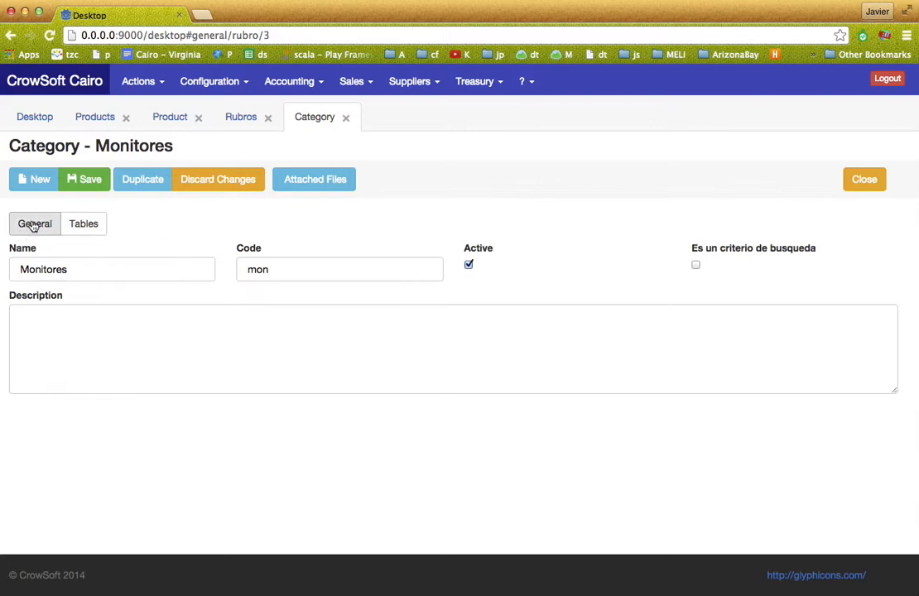
Step: Assign Zona DVD as Table 4 of the Monitores category and save the category
{"action": "left_click", "coordinate": [84, 226]}
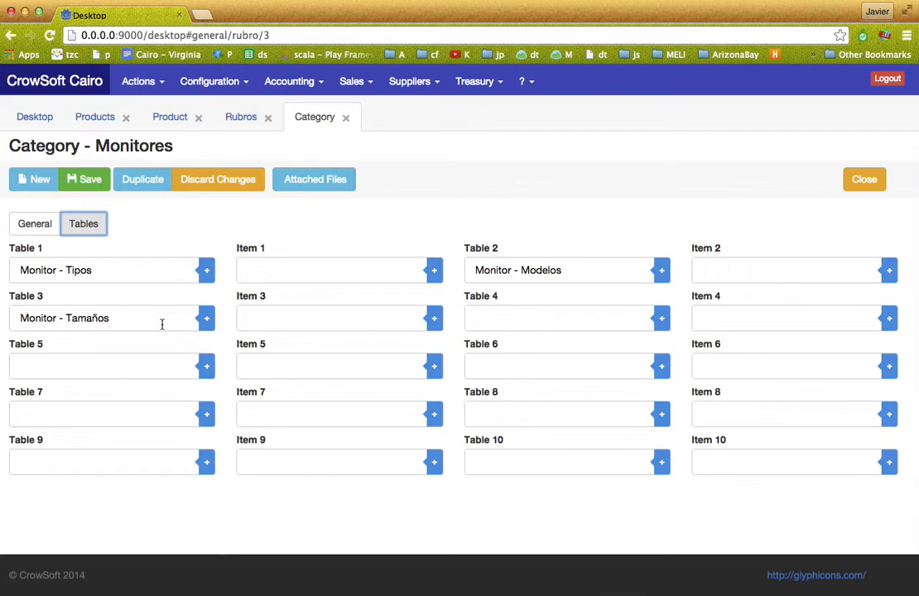
{"action": "left_click", "coordinate": [609, 318]}
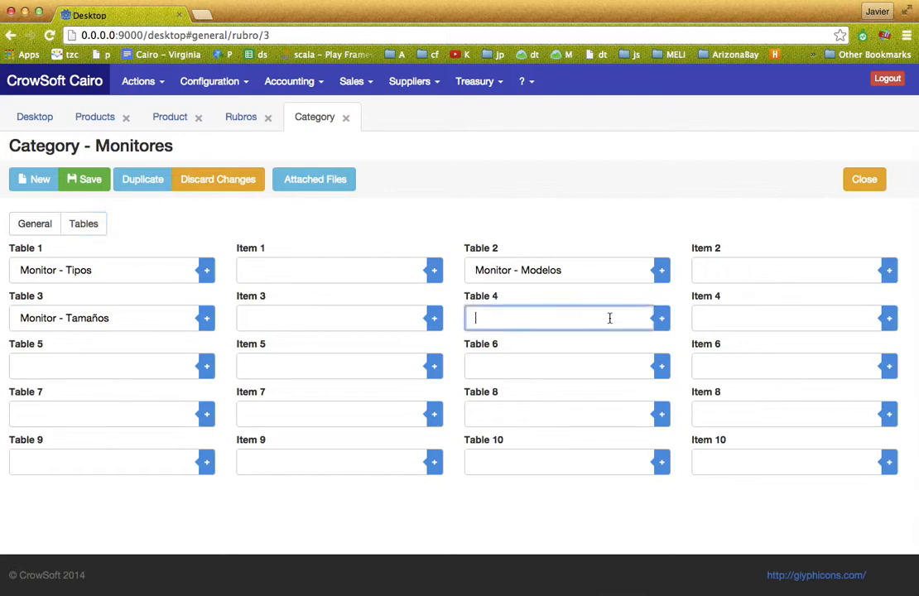
{"action": "left_click", "coordinate": [610, 318]}
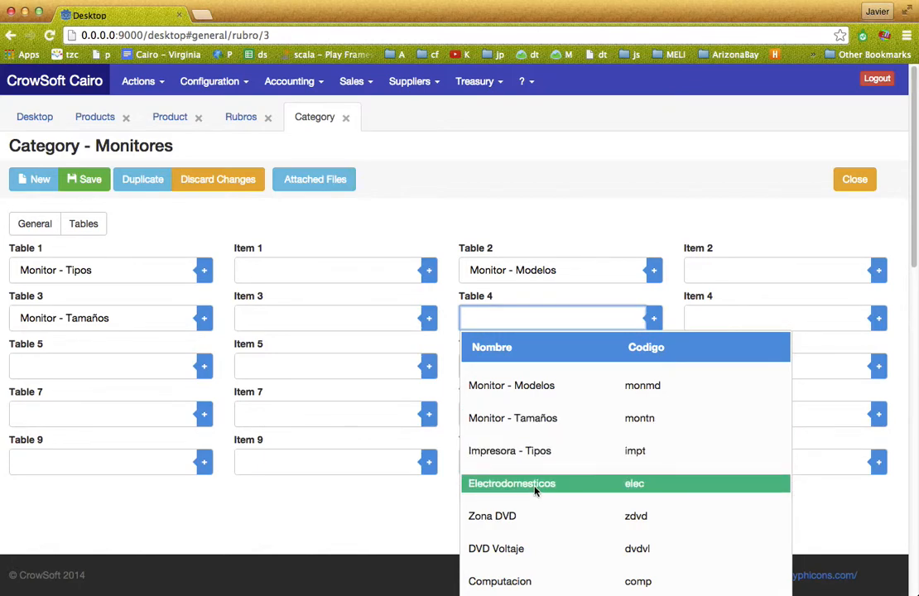
{"action": "left_click", "coordinate": [511, 516]}
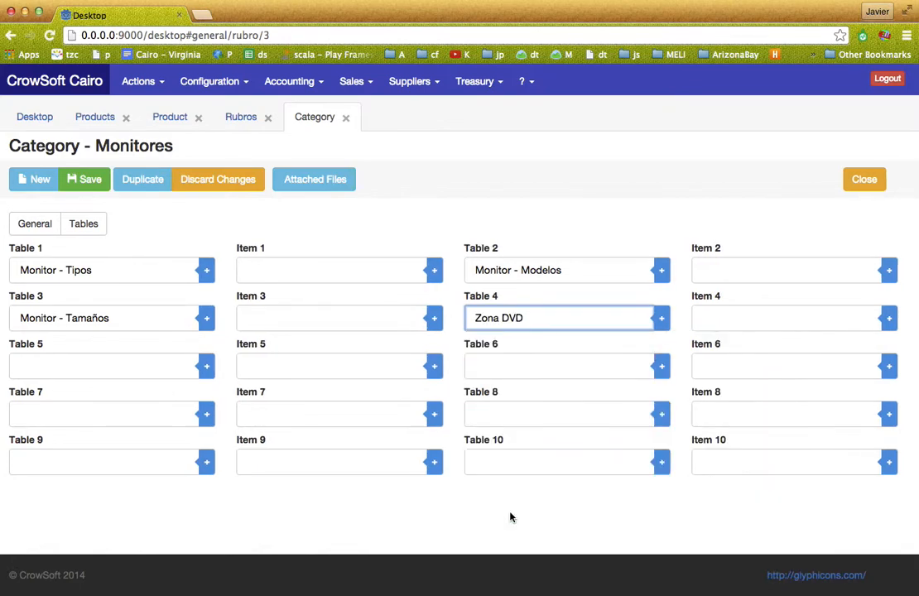
{"action": "left_click", "coordinate": [540, 369]}
{"action": "left_click", "coordinate": [95, 179]}
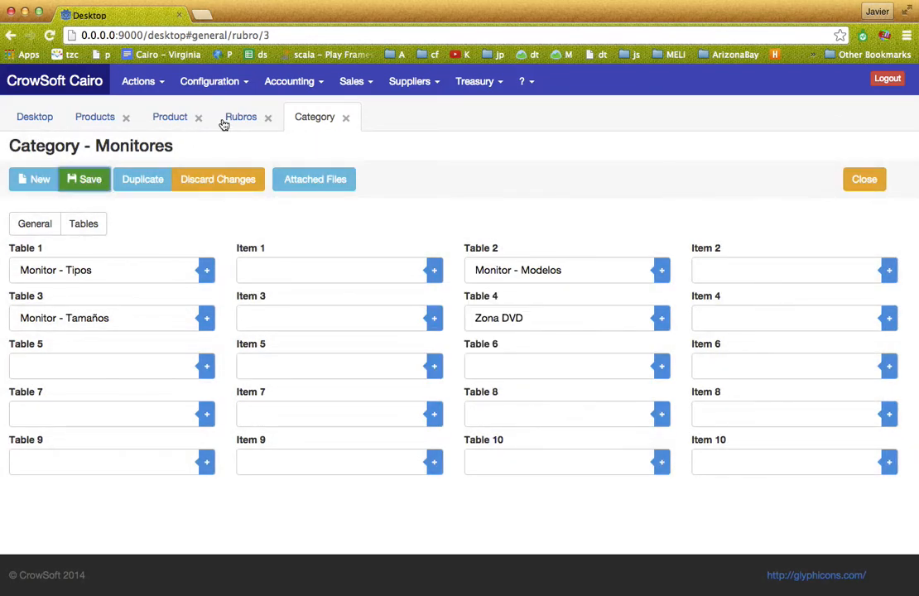
Step: Return to the Mejillon Pelado Cocido Congelado product and change its category to Zapatillas
{"action": "left_click", "coordinate": [175, 118]}
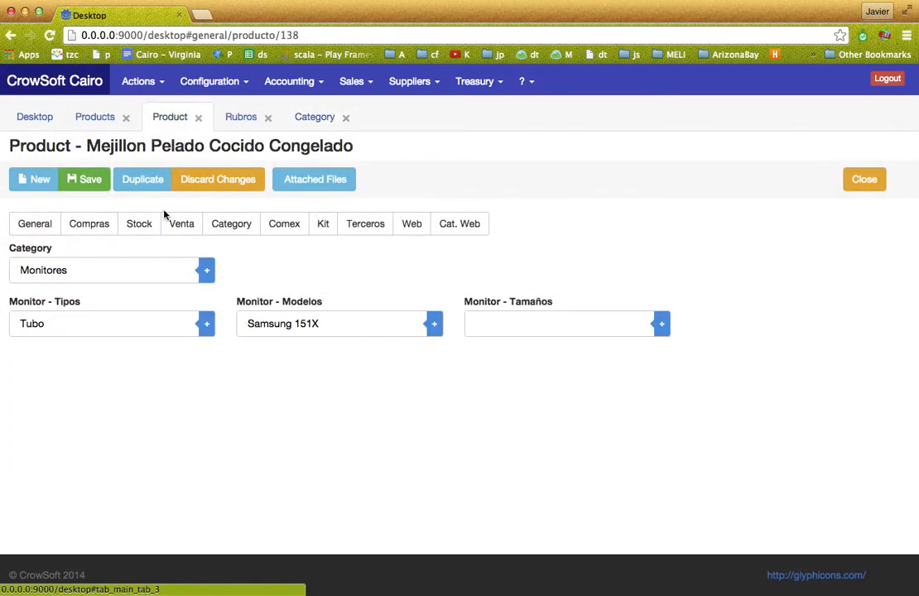
{"action": "left_click", "coordinate": [134, 270]}
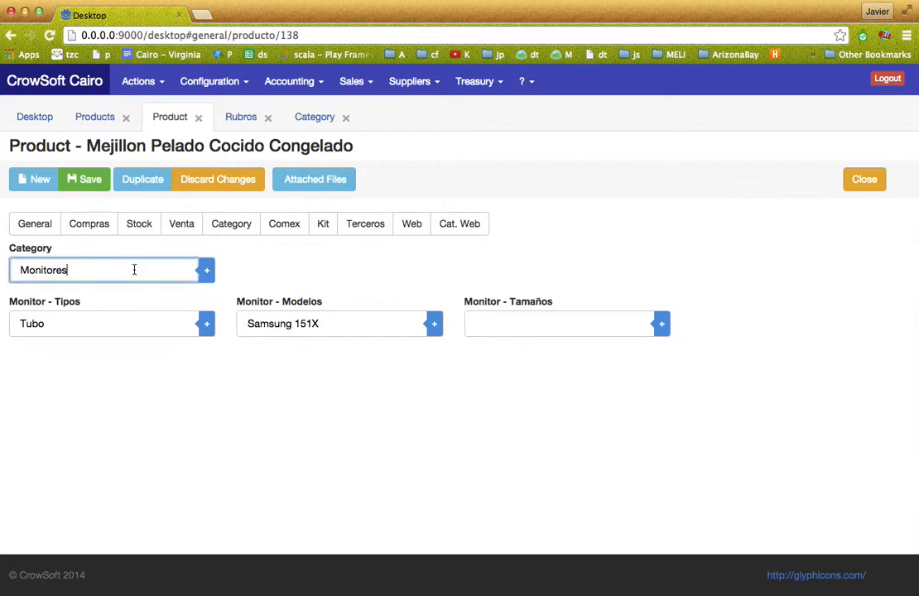
{"action": "key", "text": "Down"}
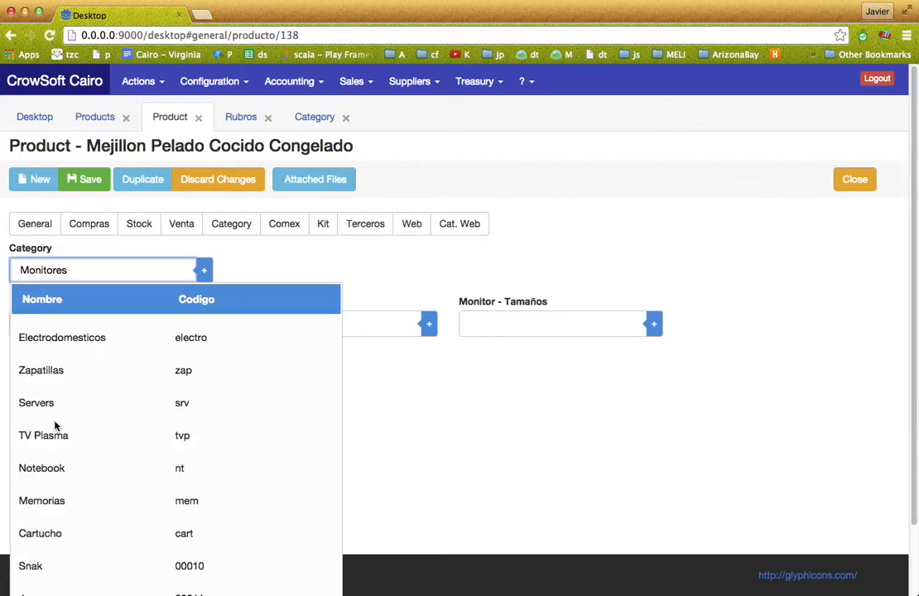
{"action": "key", "text": "Return"}
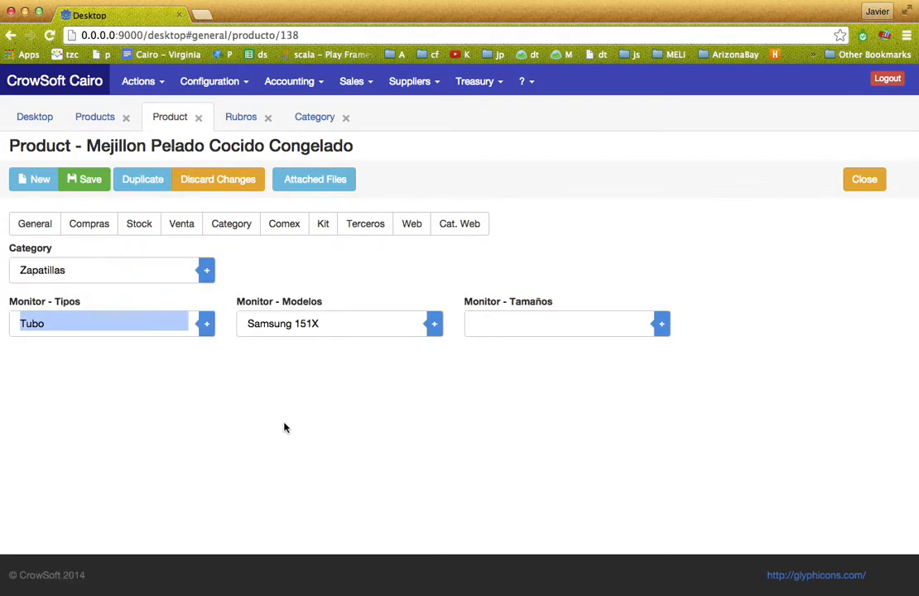
{"action": "left_click", "coordinate": [152, 271]}
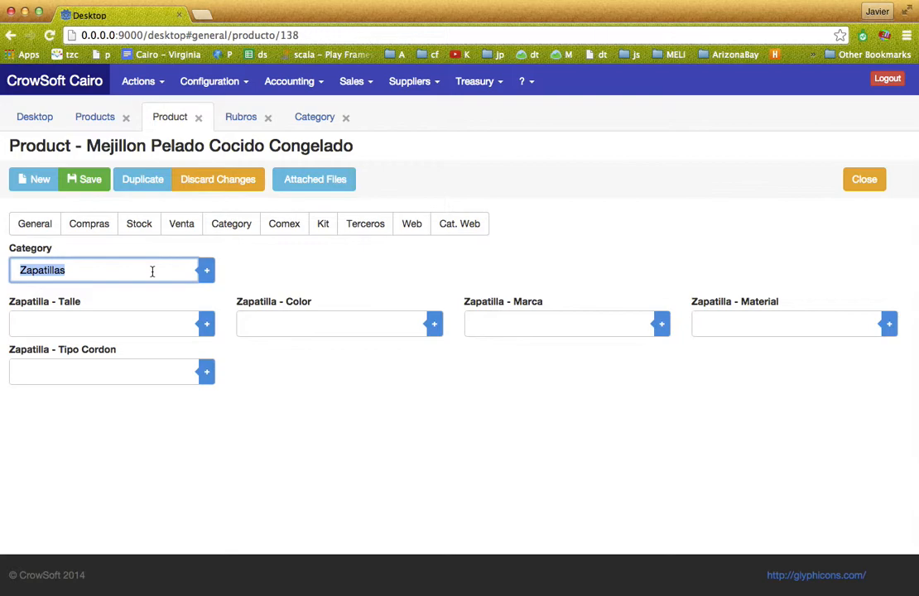
Step: Look up "moni" in the product's category and change the category to Monitores
{"action": "type", "text": "maon"}
{"action": "key", "text": "BackSpace"}
{"action": "key", "text": "BackSpace"}
{"action": "key", "text": "BackSpace"}
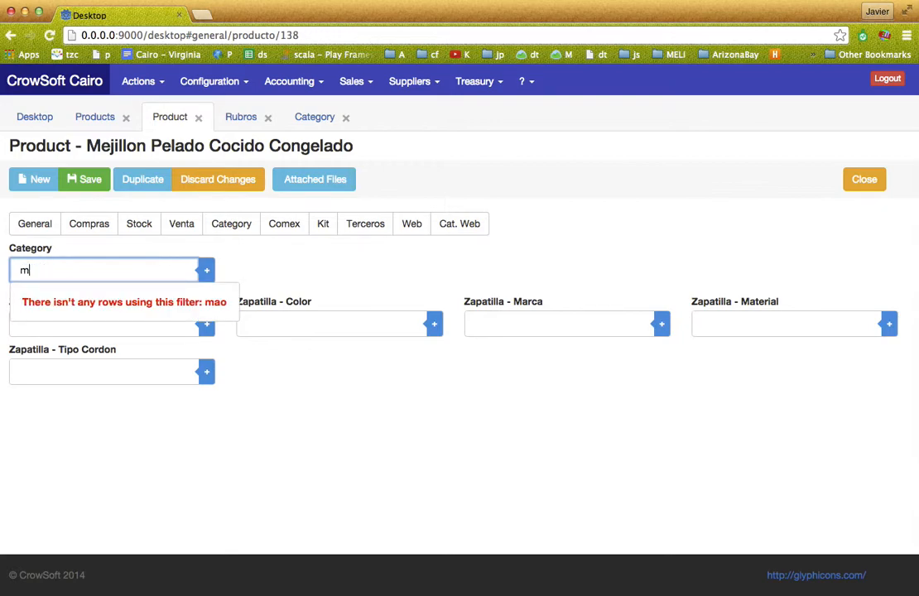
{"action": "type", "text": "oni"}
{"action": "key", "text": "Down"}
{"action": "key", "text": "Return"}
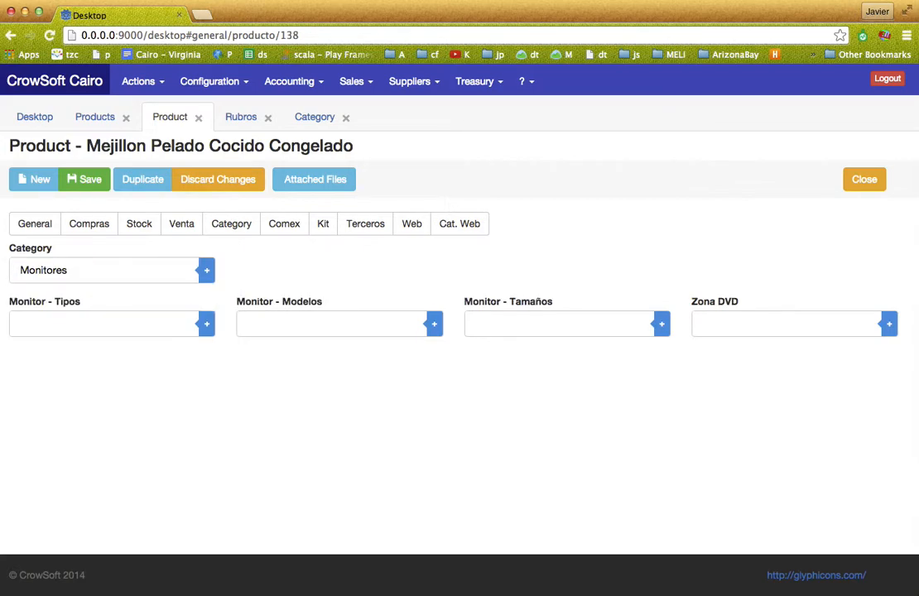
Step: Set the product's Zona DVD attribute to Zona 1 and save the product
{"action": "left_click", "coordinate": [710, 328]}
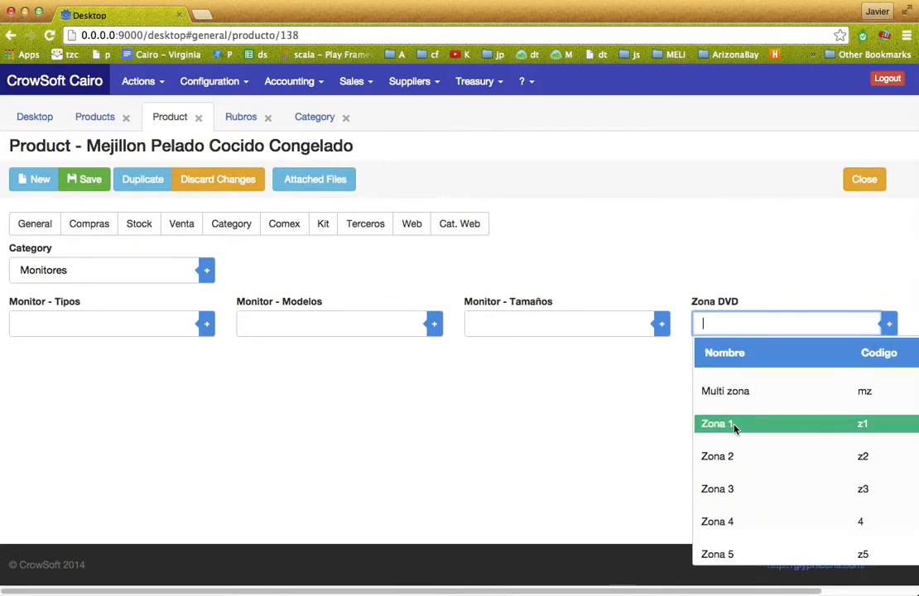
{"action": "left_click", "coordinate": [734, 425]}
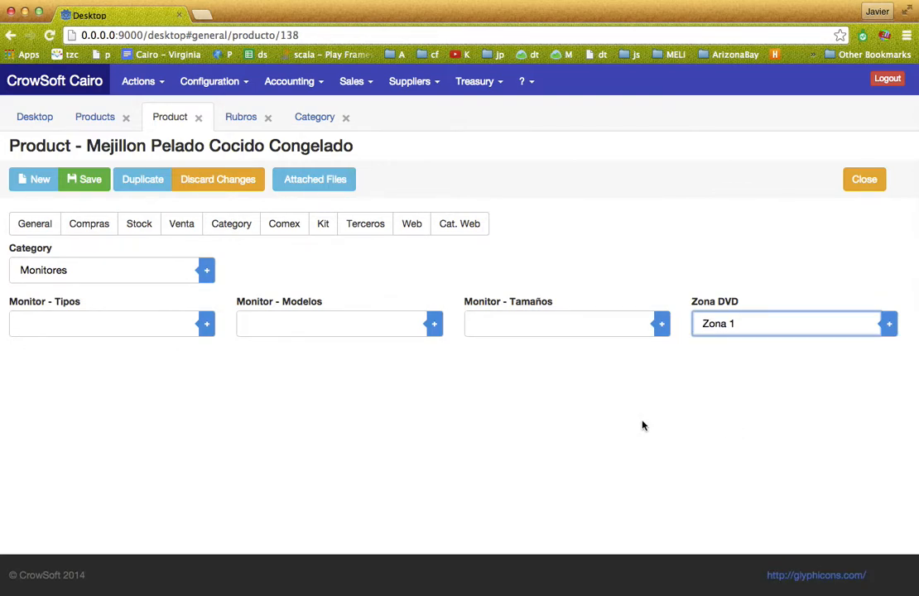
{"action": "left_click", "coordinate": [91, 184]}
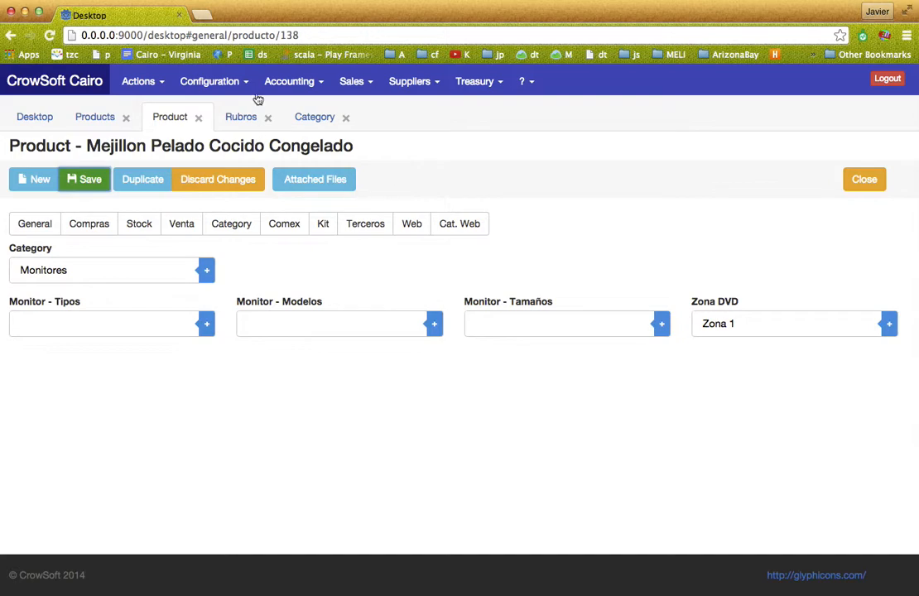
Step: Open the suppliers' purchase invoices and start a new invoice
{"action": "left_click", "coordinate": [418, 84]}
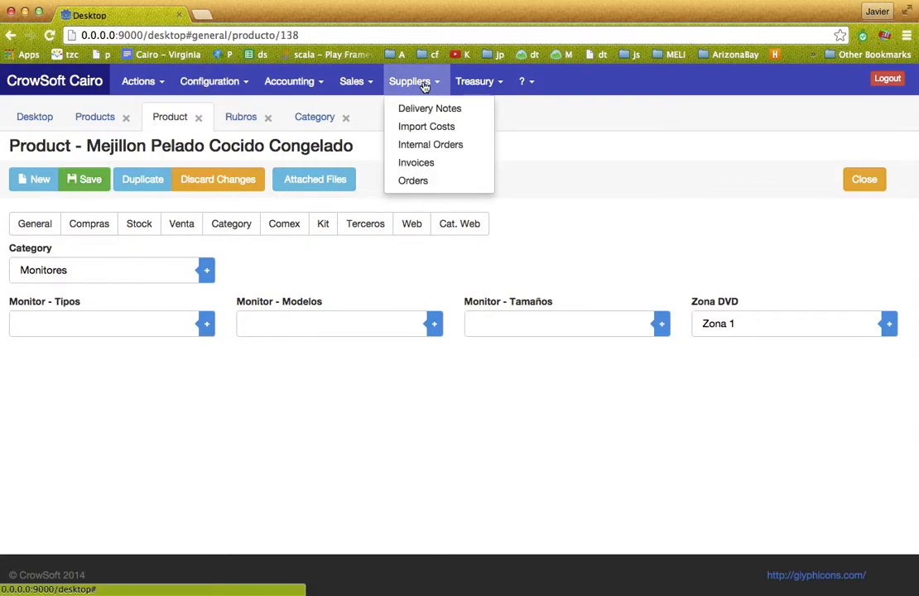
{"action": "left_click", "coordinate": [424, 166]}
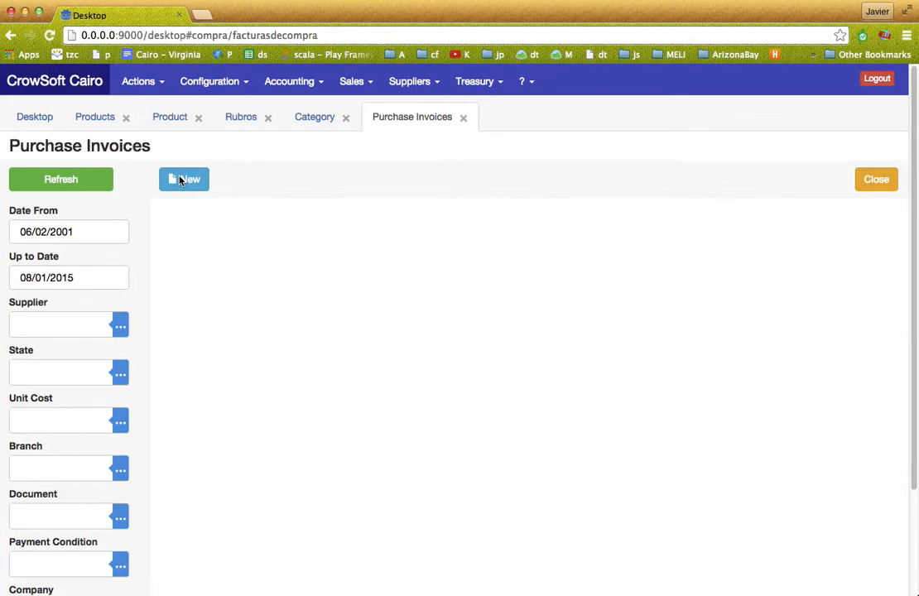
{"action": "left_click", "coordinate": [181, 180]}
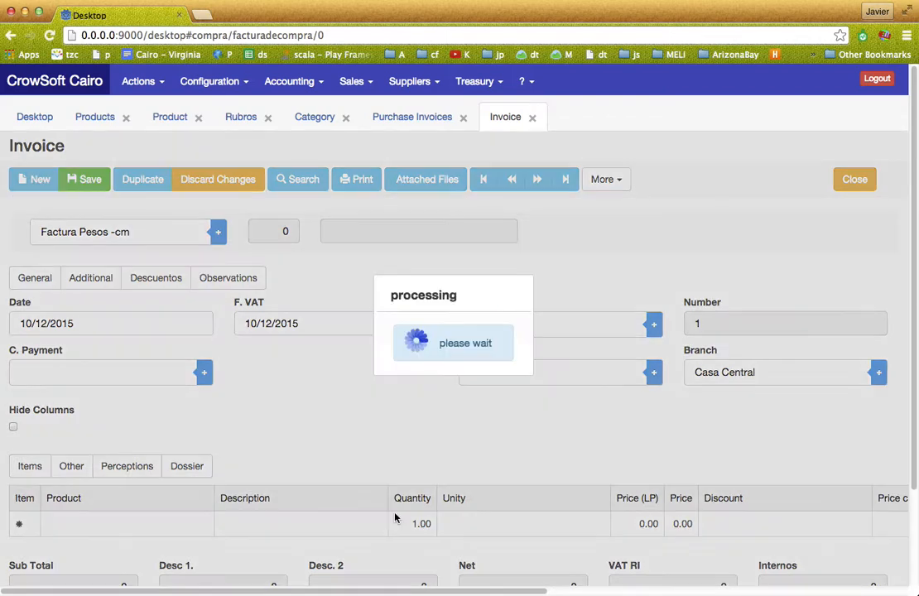
Step: Look up products matching "meji" for the invoice's first item line
{"action": "left_click", "coordinate": [139, 525]}
{"action": "type", "text": "meji"}
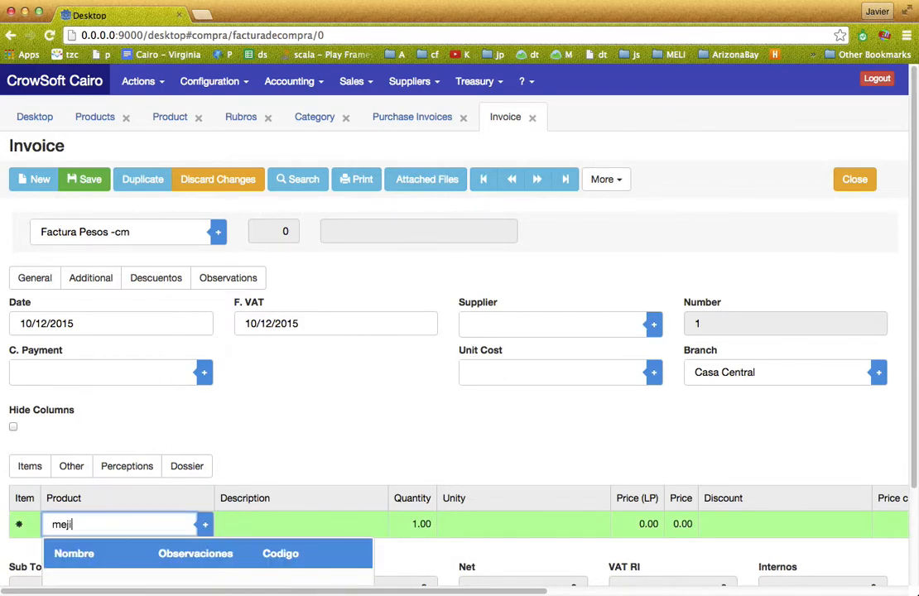
{"action": "scroll", "coordinate": [474, 457], "scroll_direction": "down", "scroll_amount": 3}
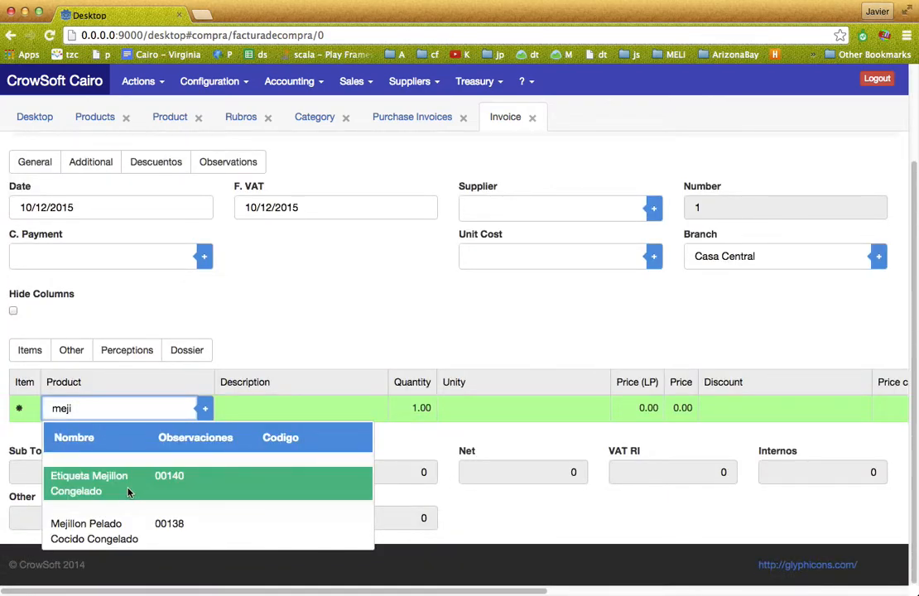
{"action": "type", "text": "l"}
{"action": "left_click_drag", "start_coordinate": [73, 406], "coordinate": [34, 405]}
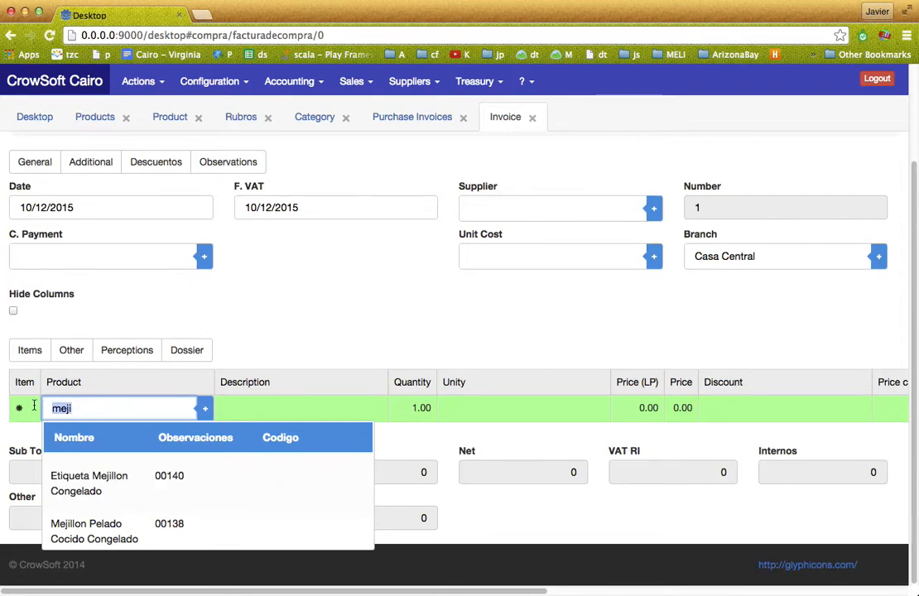
Step: Check the product's Zona DVD attribute and return to the invoice to look up products by "zona" in the item line
{"action": "left_click", "coordinate": [170, 119]}
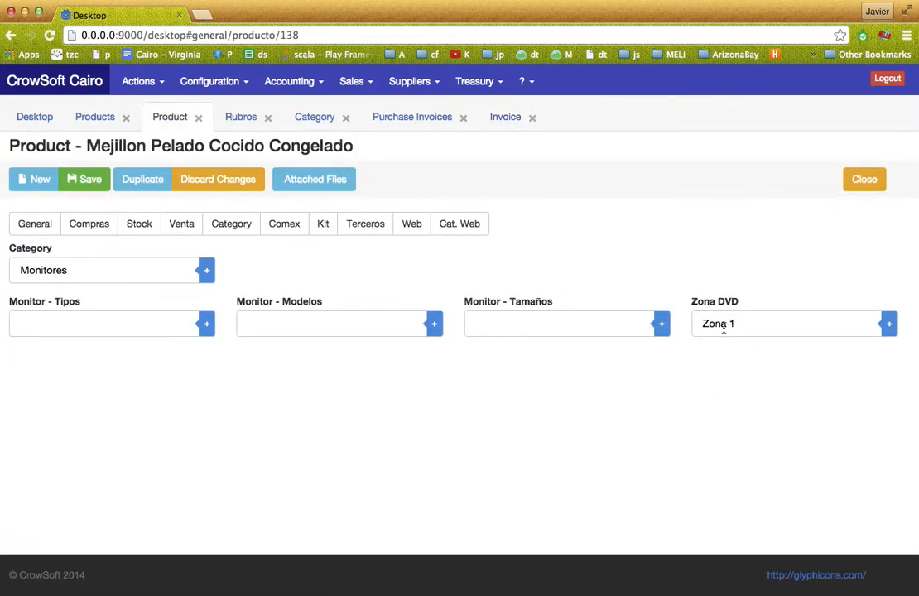
{"action": "left_click", "coordinate": [505, 117]}
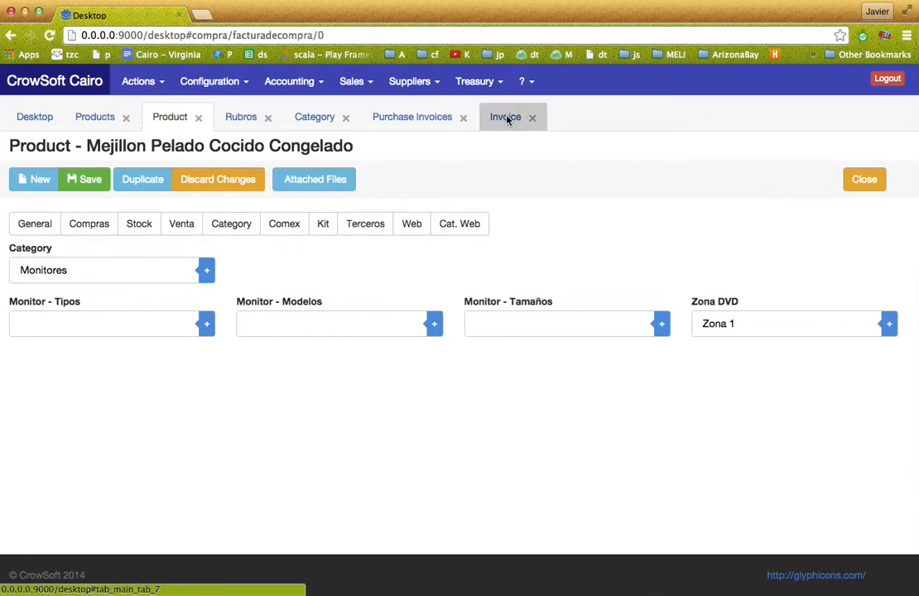
{"action": "left_click_drag", "start_coordinate": [121, 526], "coordinate": [31, 523]}
{"action": "type", "text": "zona"}
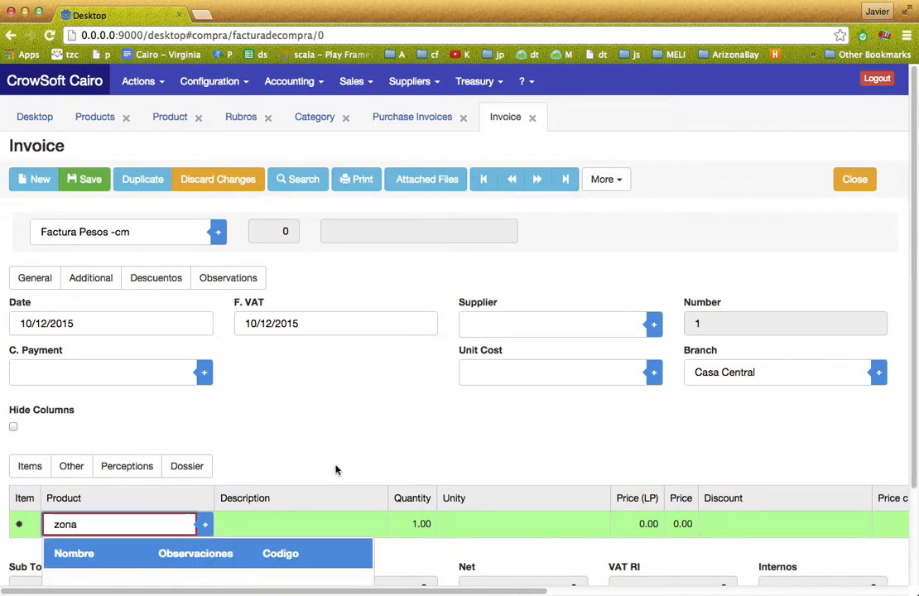
{"action": "scroll", "coordinate": [335, 469], "scroll_direction": "down", "scroll_amount": 3}
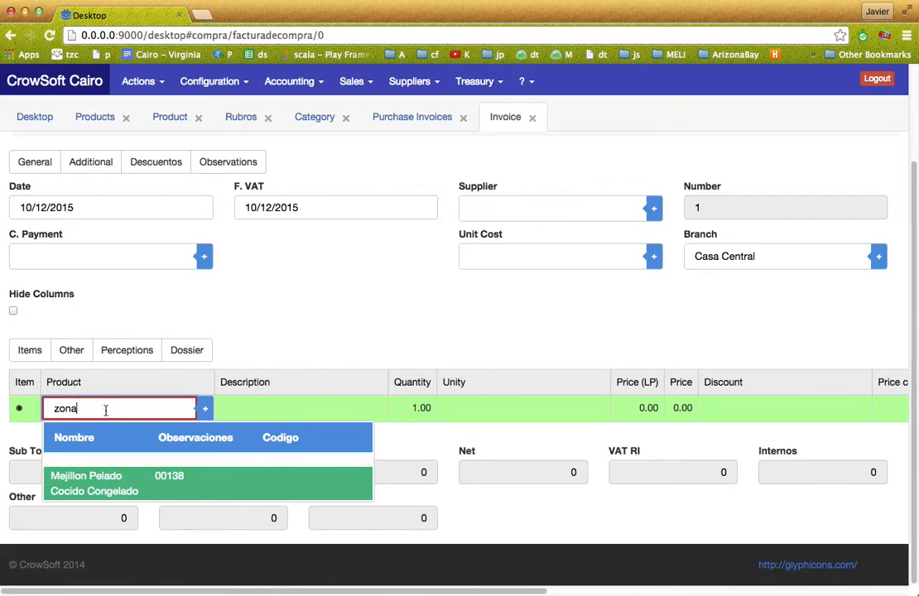
Step: Compare the item line's product lookup for "meji" with the one for "zona" and choose Mejillon Pelado Cocido Congelado
{"action": "left_click_drag", "start_coordinate": [106, 410], "coordinate": [34, 407]}
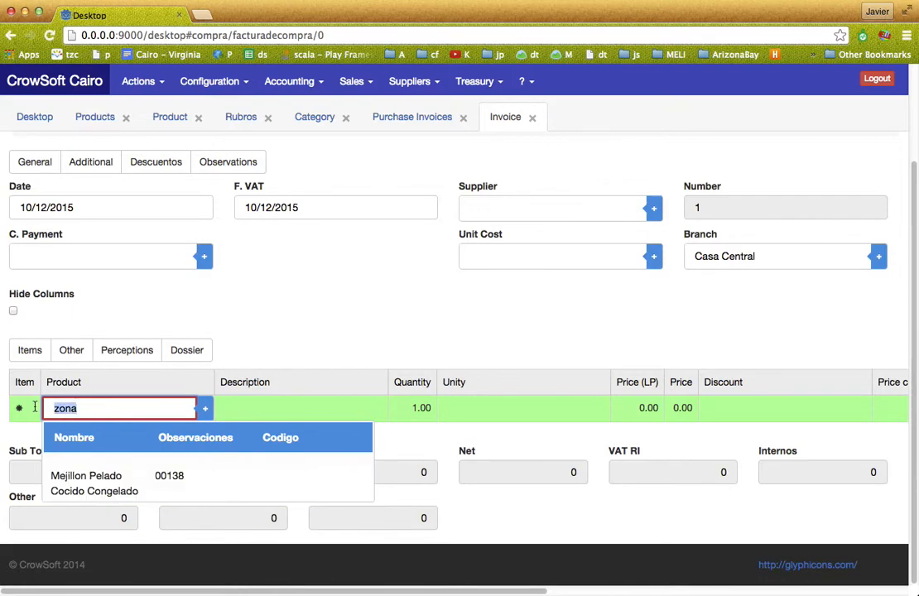
{"action": "type", "text": "mejil"}
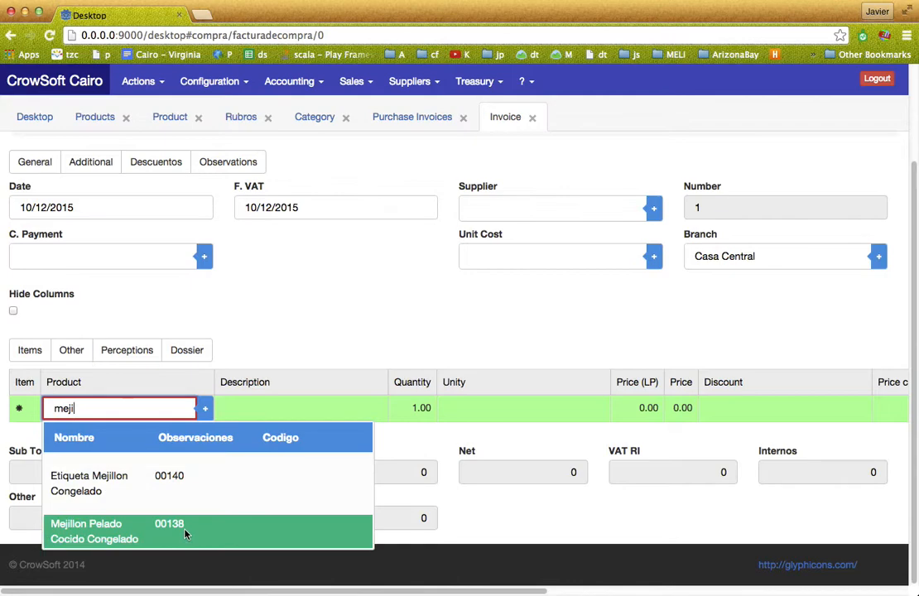
{"action": "left_click_drag", "start_coordinate": [92, 407], "coordinate": [57, 404]}
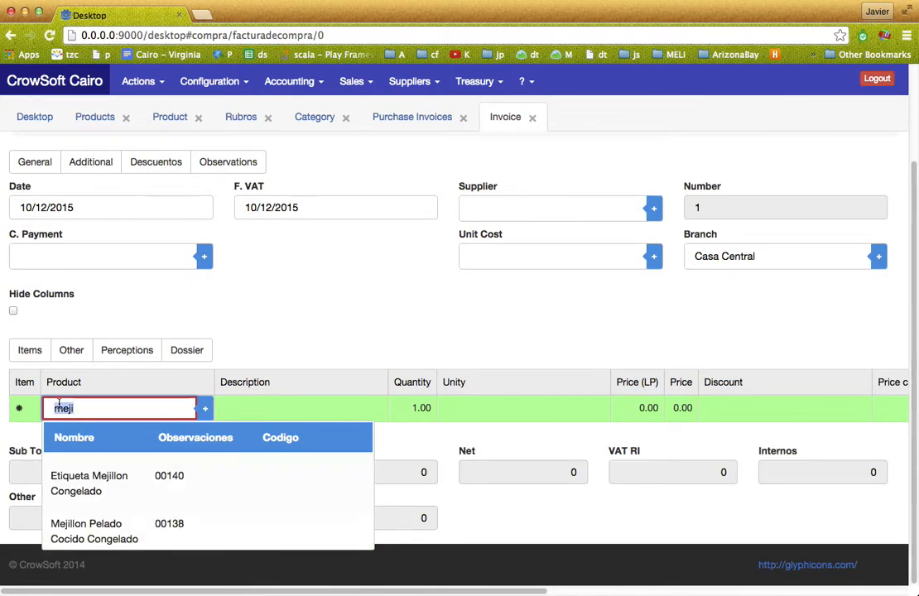
{"action": "type", "text": "zona"}
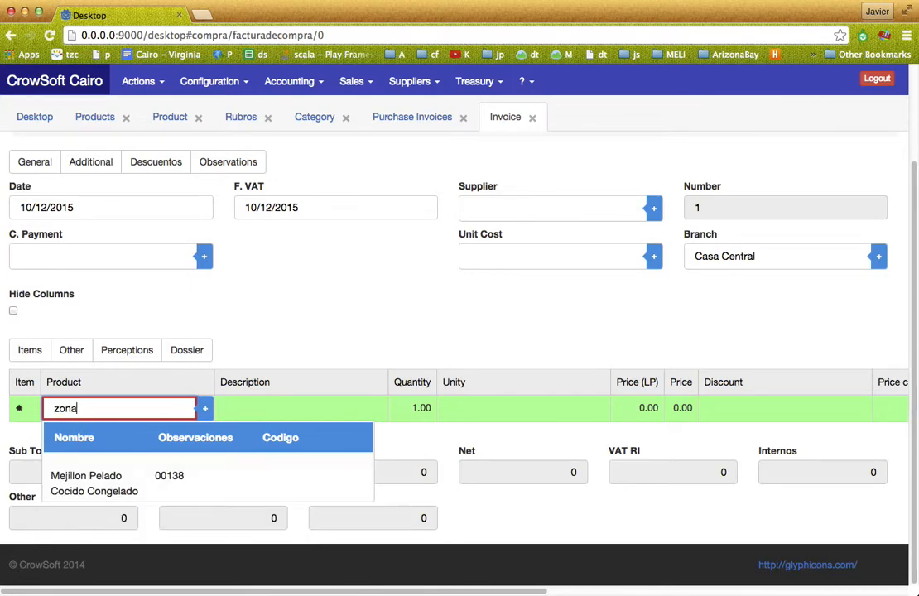
{"action": "double_click", "coordinate": [206, 492]}
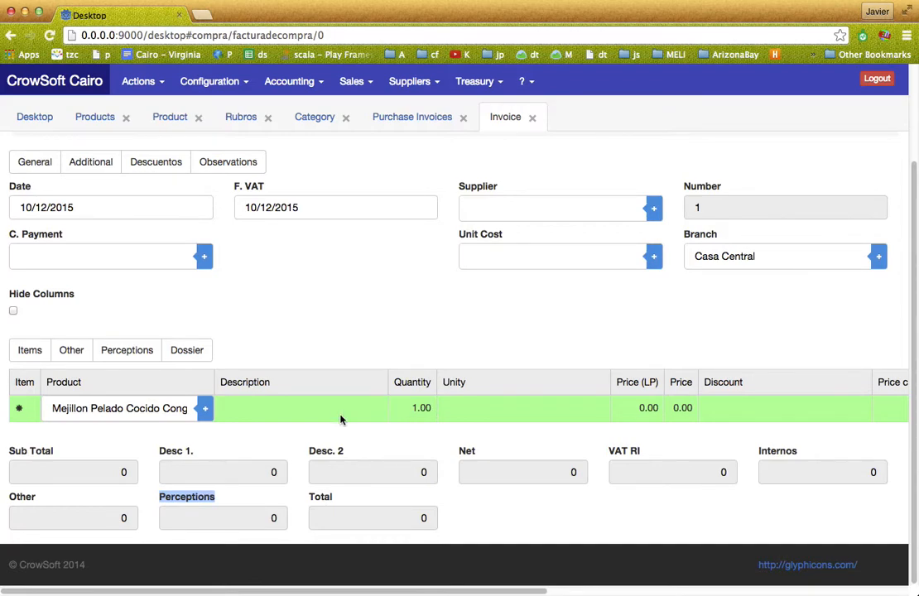
Step: Set the Mejillon Pelado Cocido Congelado line's quantity to 2 and its price to 100
{"action": "left_click", "coordinate": [405, 408]}
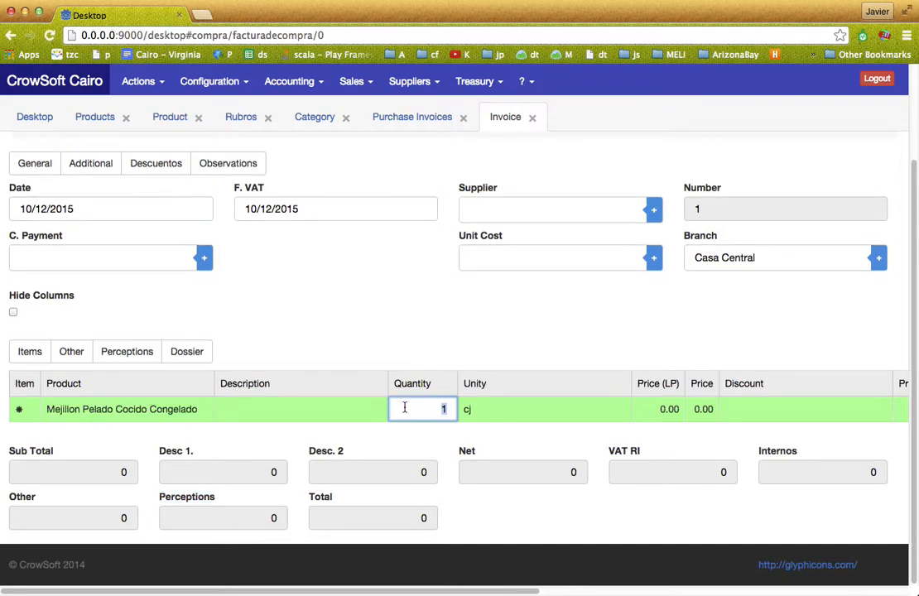
{"action": "type", "text": "2"}
{"action": "key", "text": "Tab"}
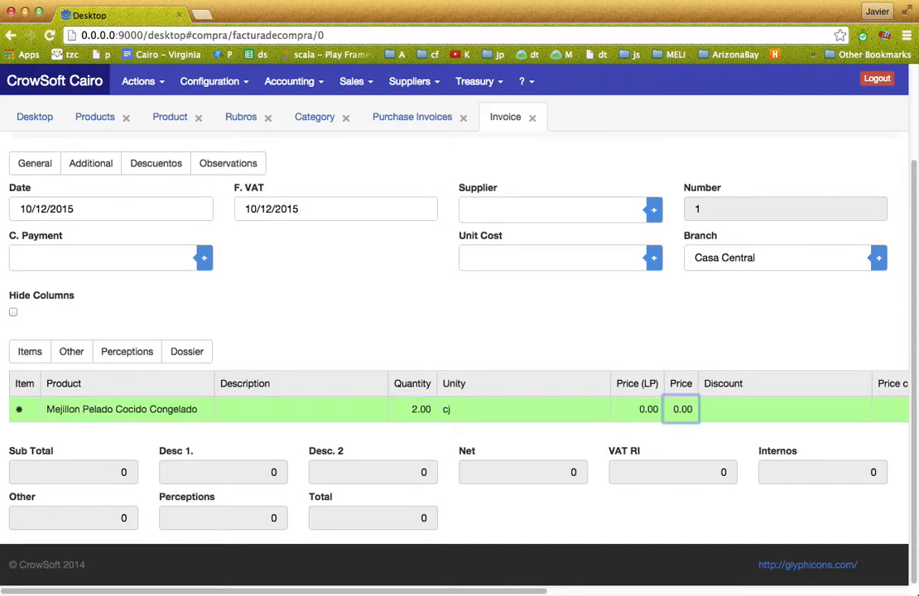
{"action": "type", "text": "100"}
{"action": "key", "text": "Tab"}
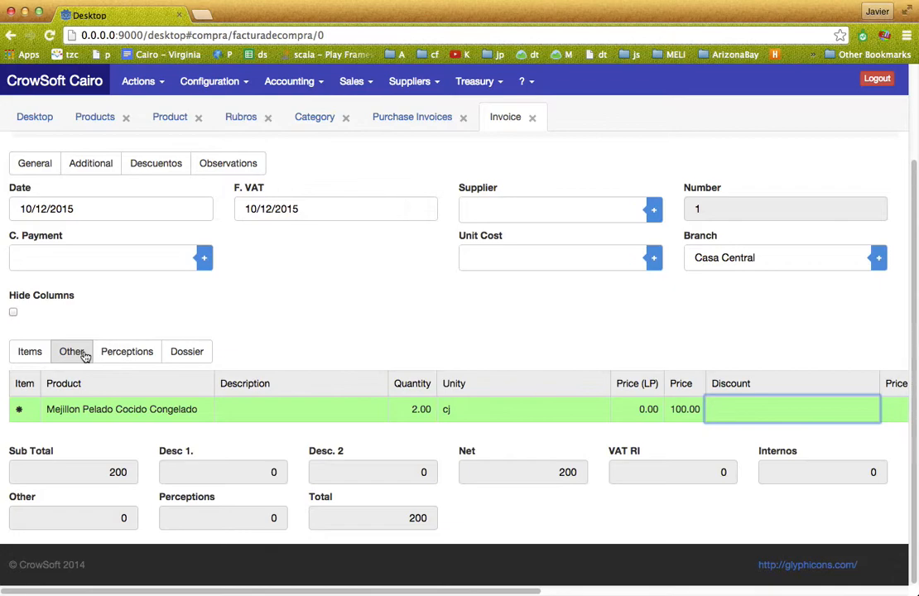
Step: Review the invoice's Other, Perceptions and Dossier line sections and return to the Items section
{"action": "scroll", "coordinate": [282, 283], "scroll_direction": "up", "scroll_amount": 3}
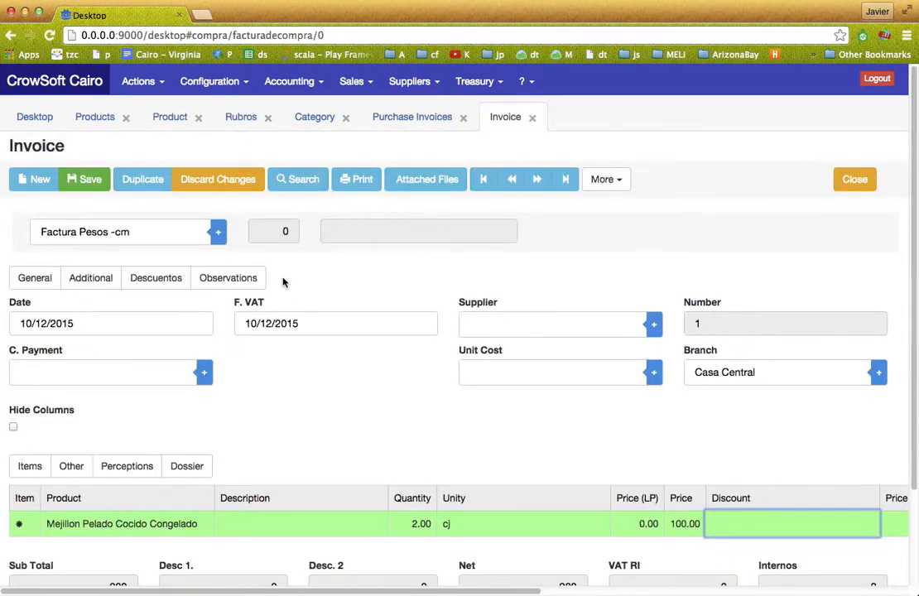
{"action": "left_click", "coordinate": [90, 469]}
{"action": "left_click", "coordinate": [147, 470]}
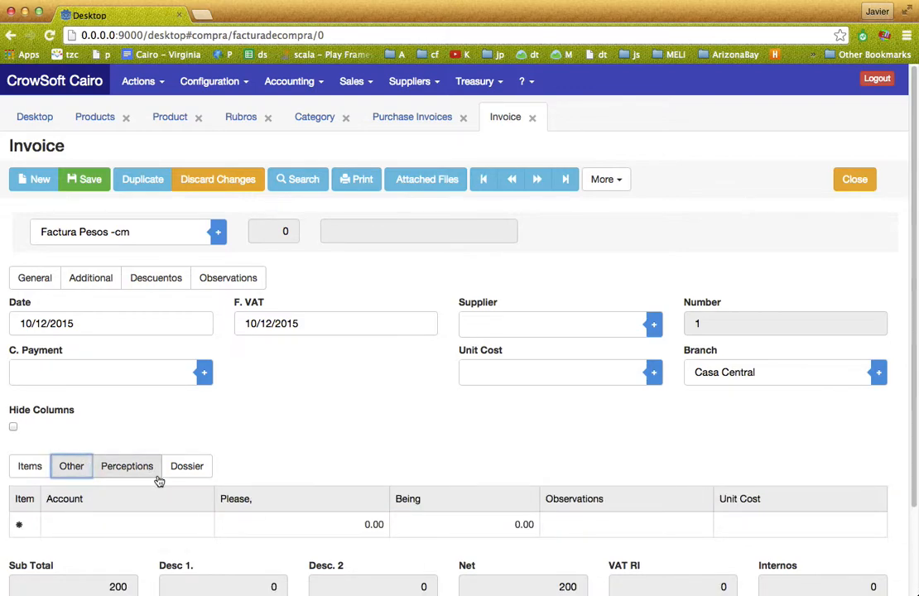
{"action": "left_click", "coordinate": [188, 466]}
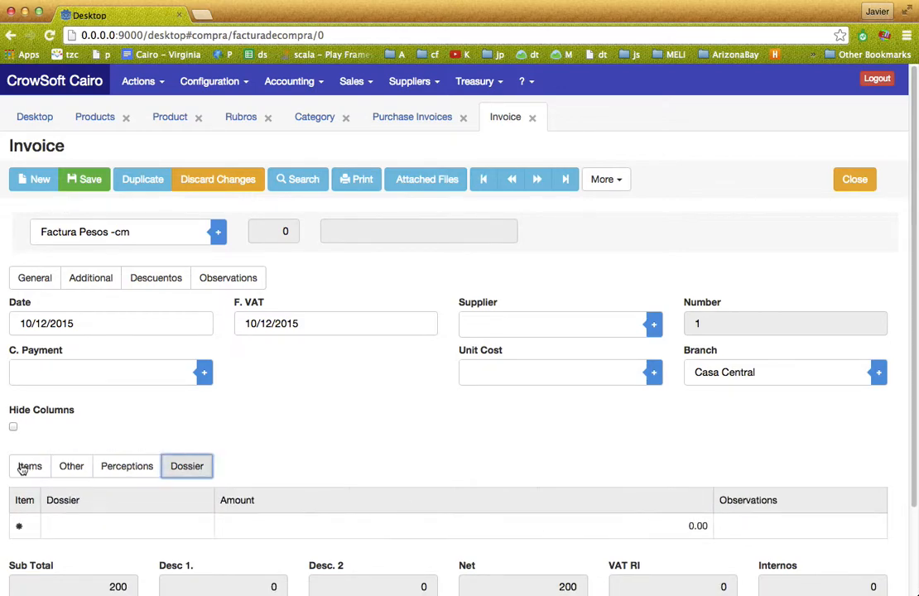
{"action": "left_click", "coordinate": [30, 467]}
{"action": "scroll", "coordinate": [281, 435], "scroll_direction": "down", "scroll_amount": 3}
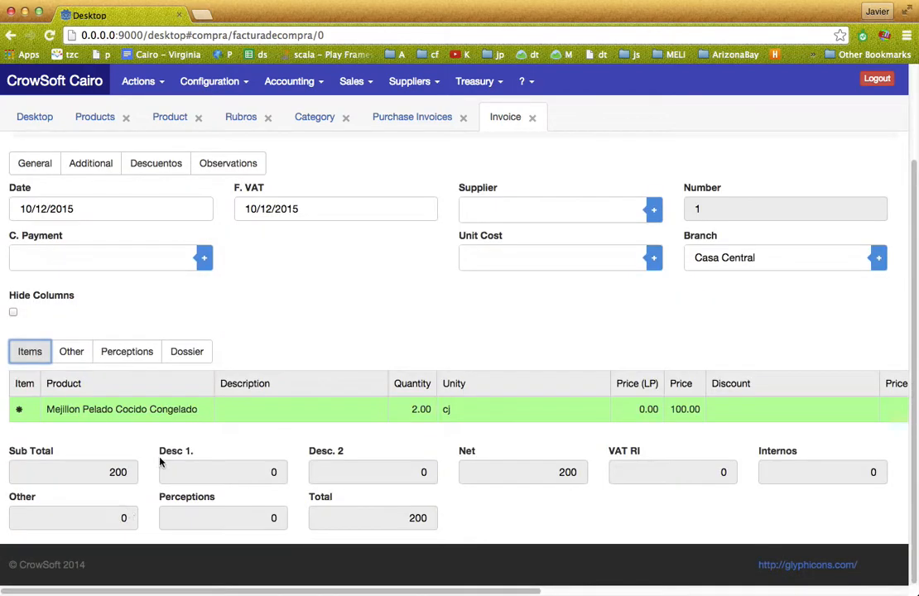
{"action": "scroll", "coordinate": [296, 421], "scroll_direction": "up", "scroll_amount": 3}
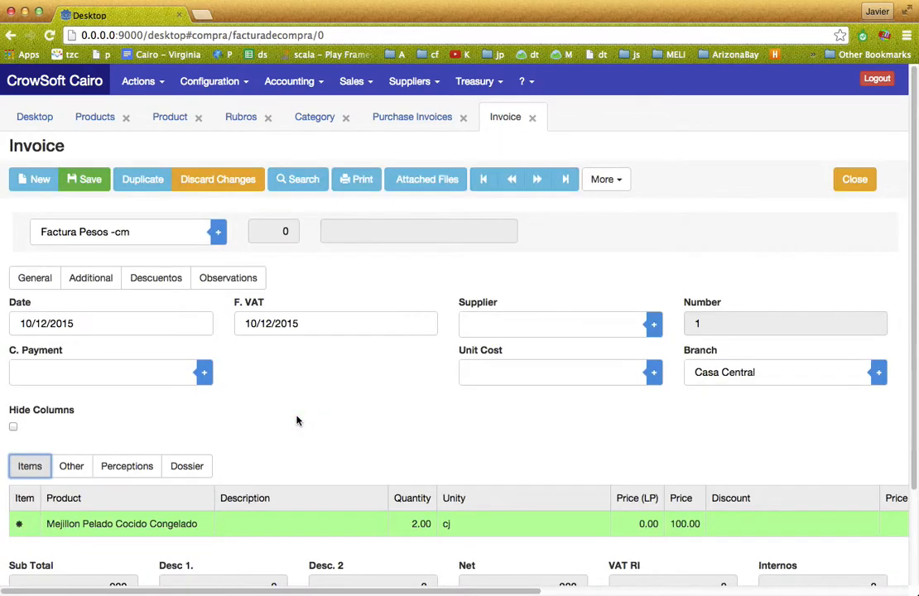